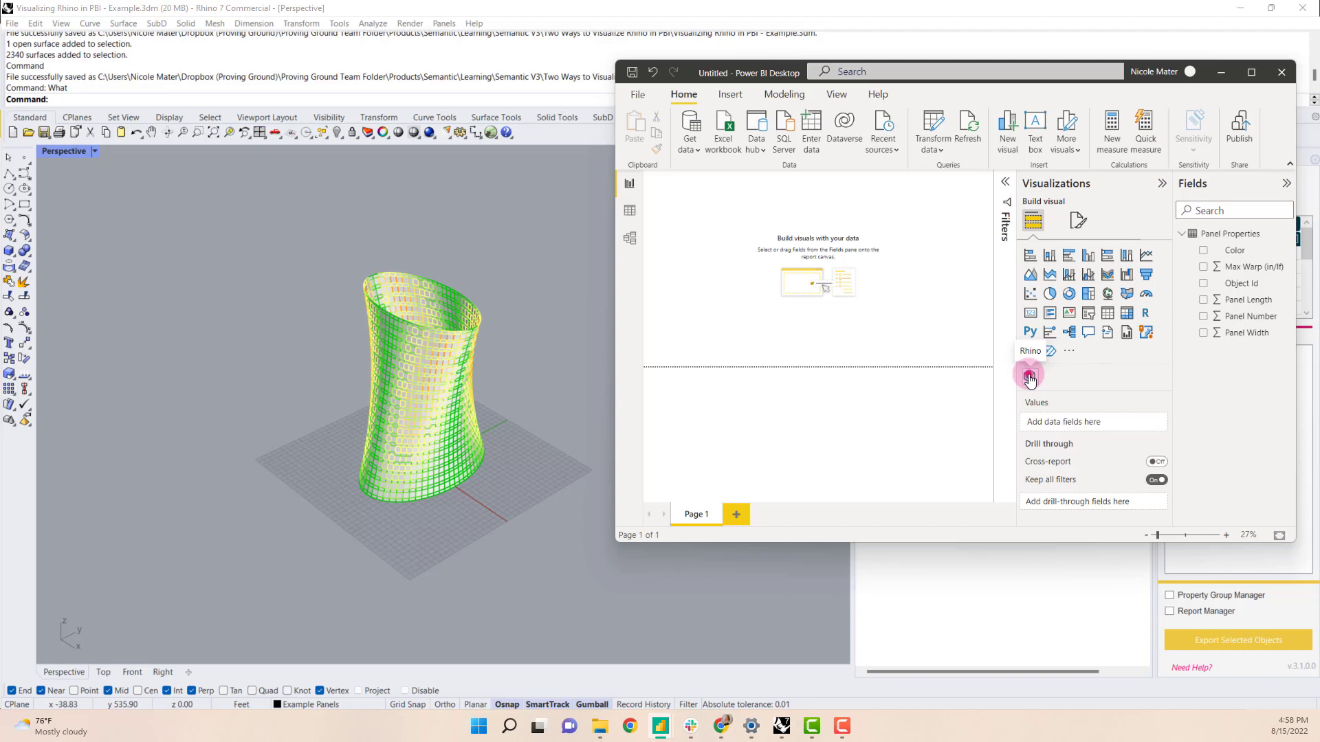
Add the Rhino custom visual to the report page and enlarge it across the canvas
click(1029, 376)
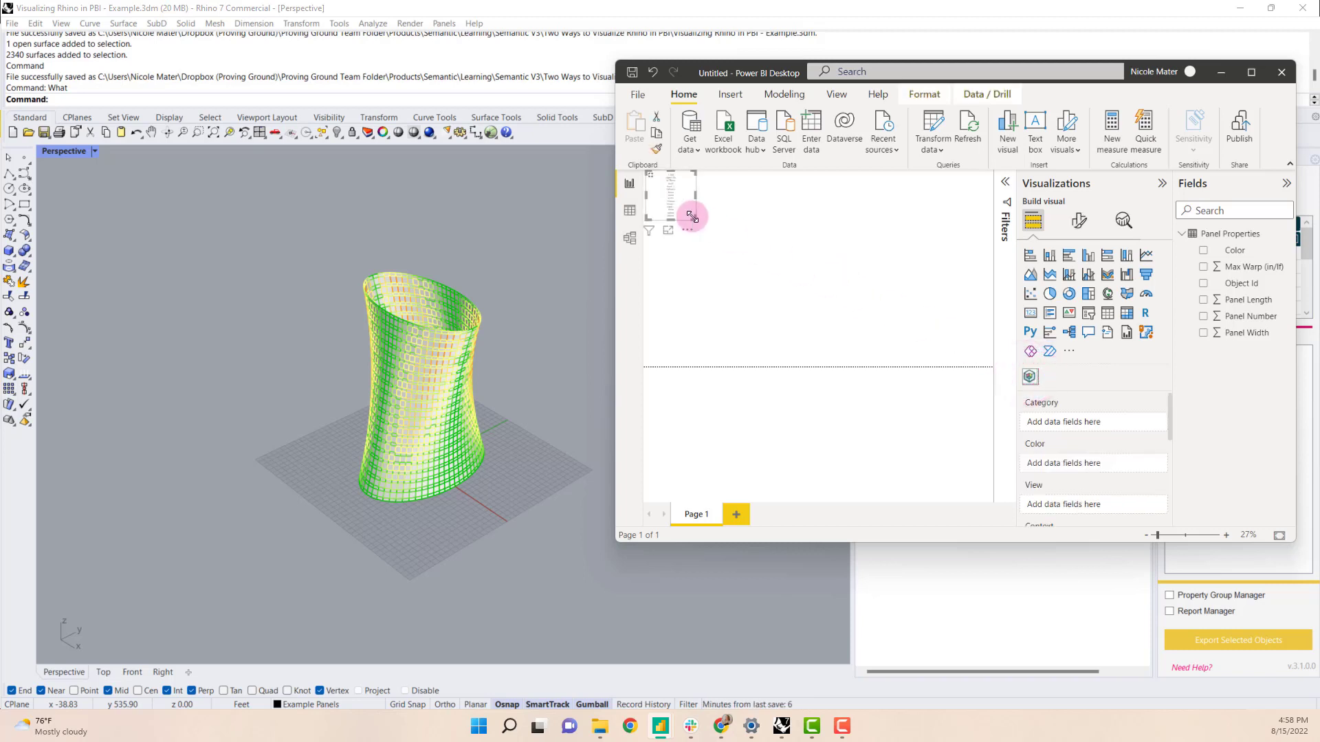
drag(693, 218, 886, 353)
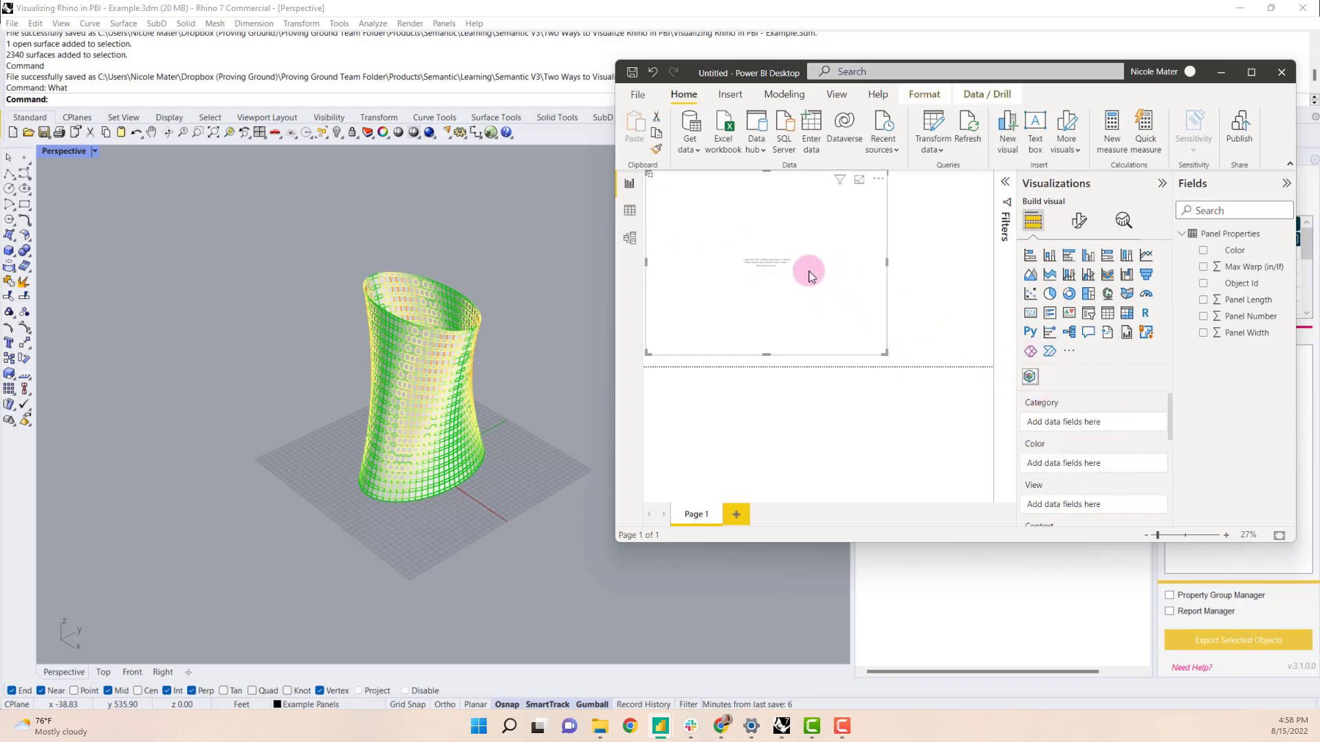
In Rhino, open Panel Properties in Report Builder and review its Panel Number, Length, Width and Max Warp fields
click(535, 274)
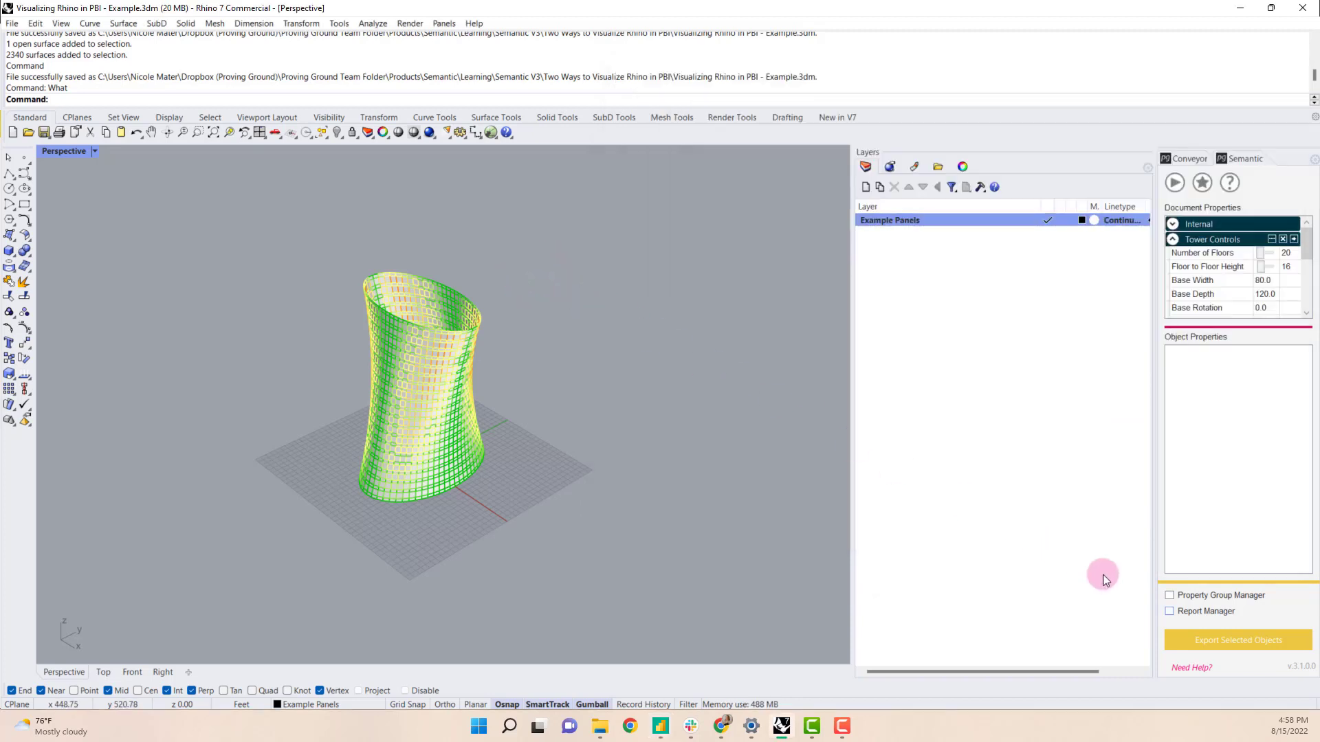
click(1170, 612)
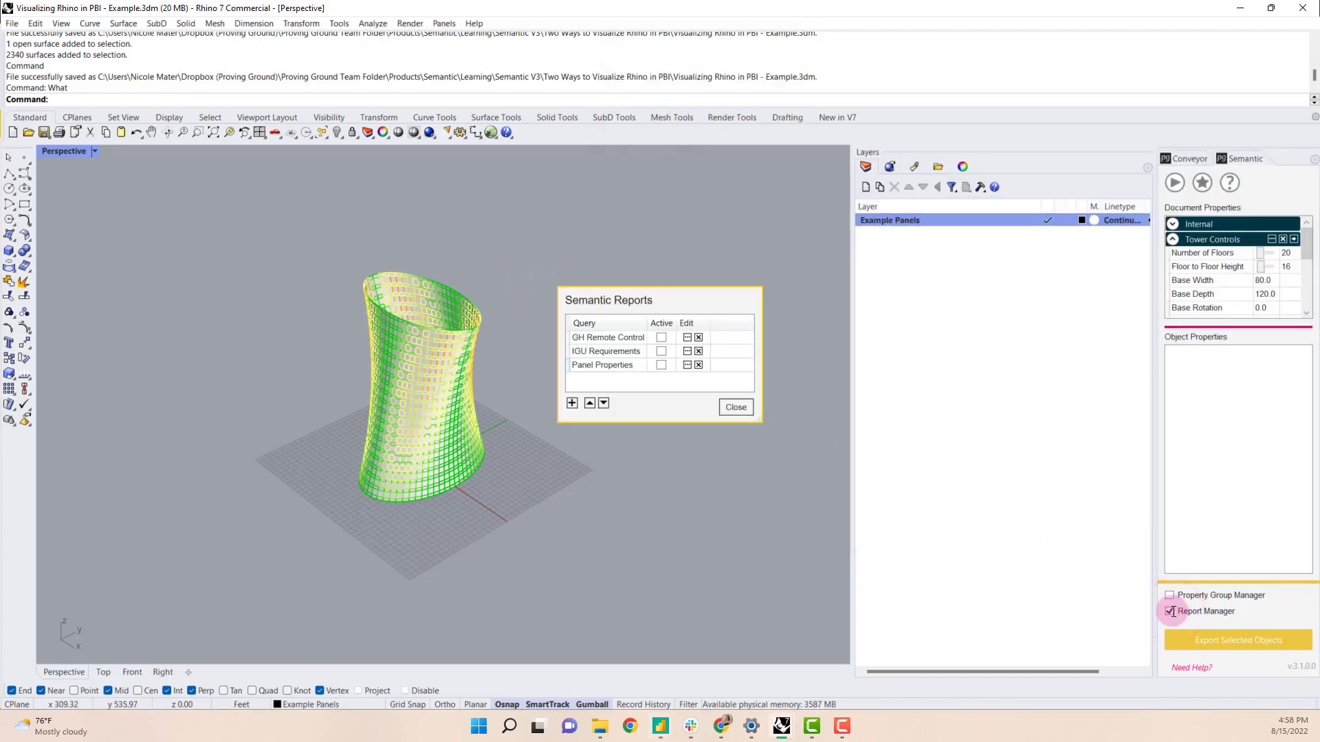
click(686, 365)
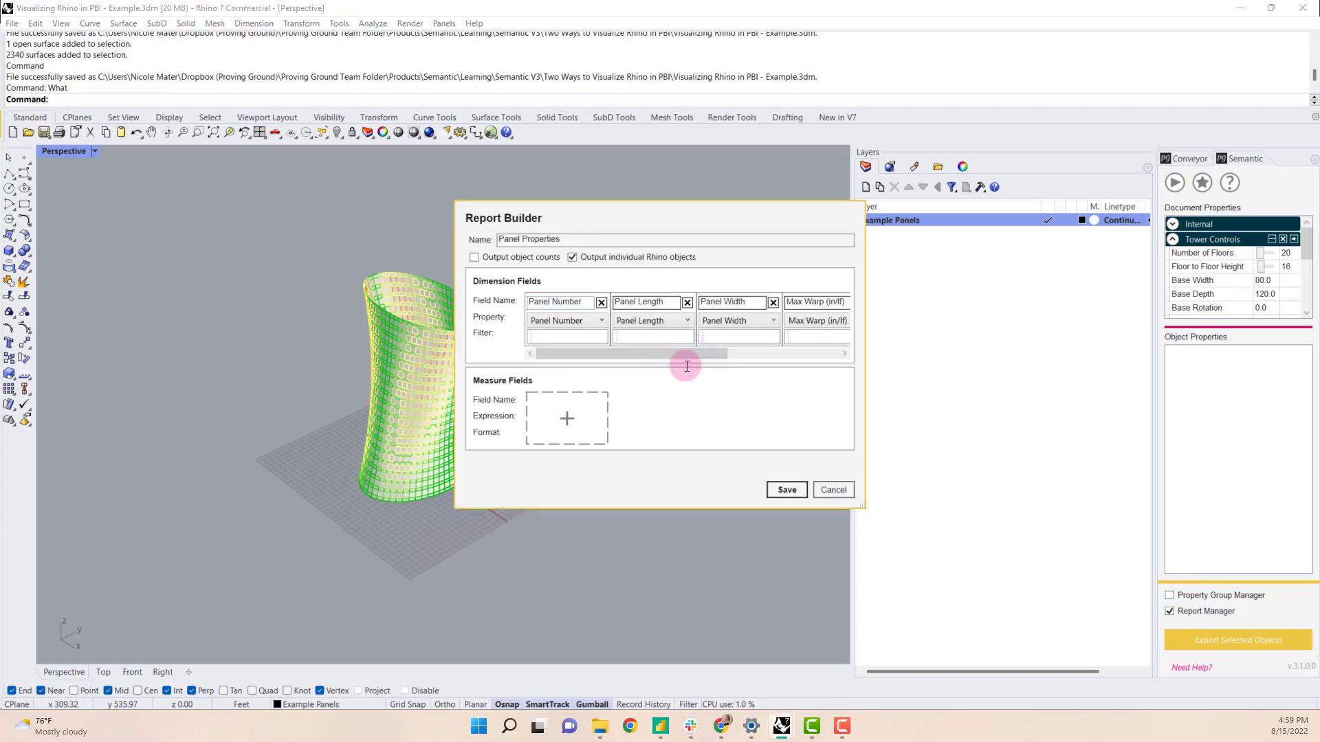
drag(599, 360, 582, 280)
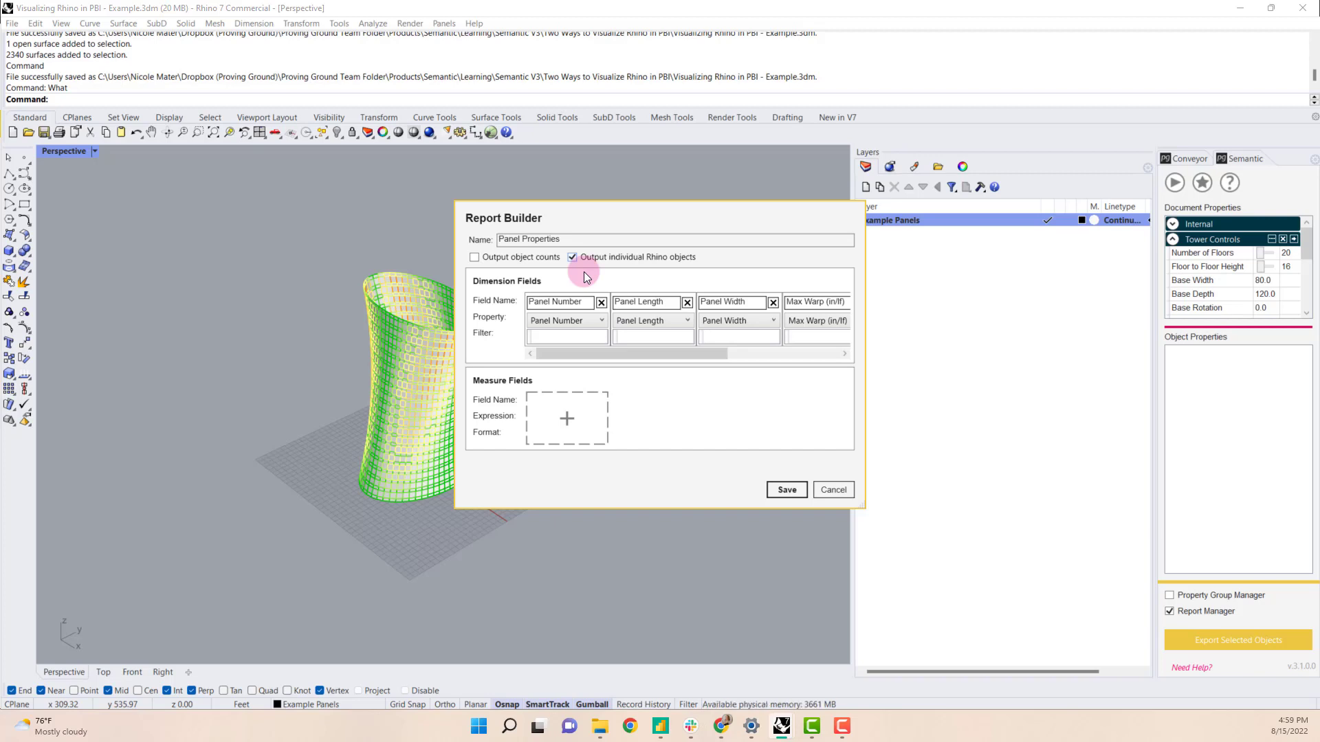
Save the Panel Properties report, activate its table and choose Excel (.xlsx) as the export format
click(782, 489)
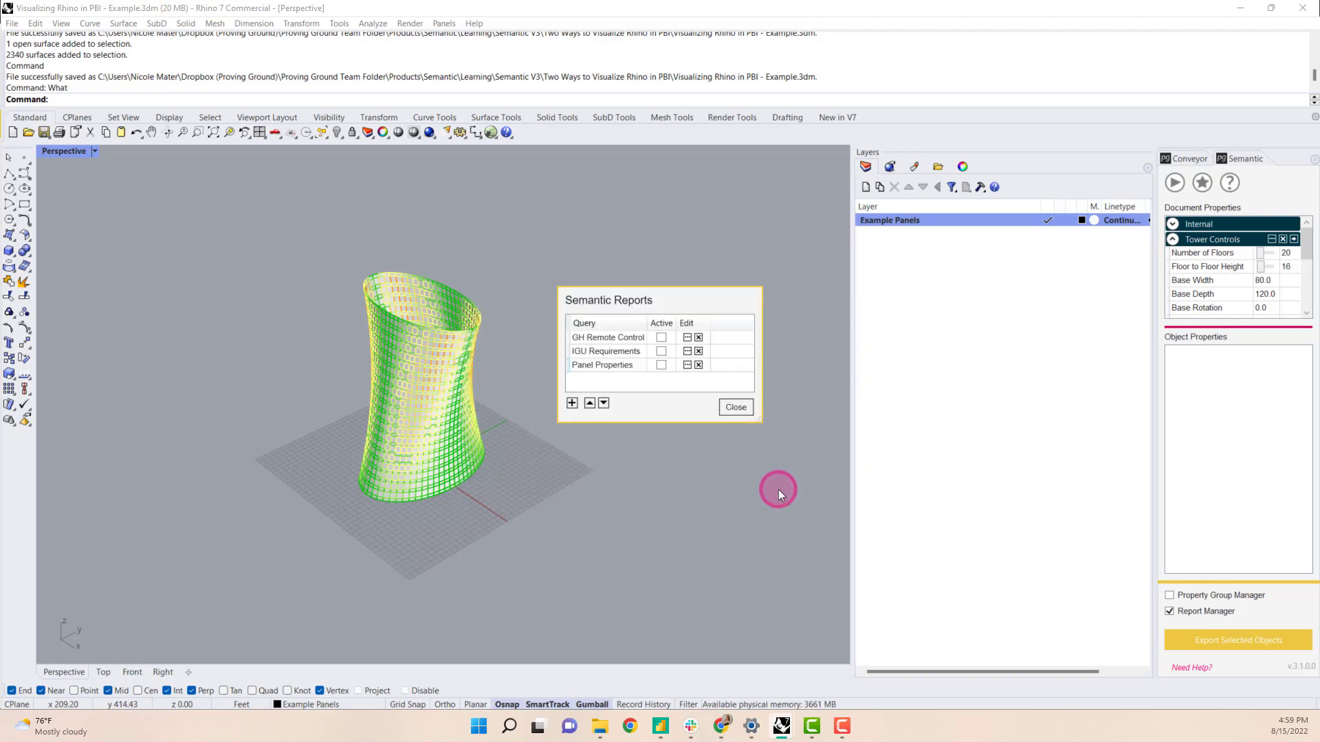
click(661, 365)
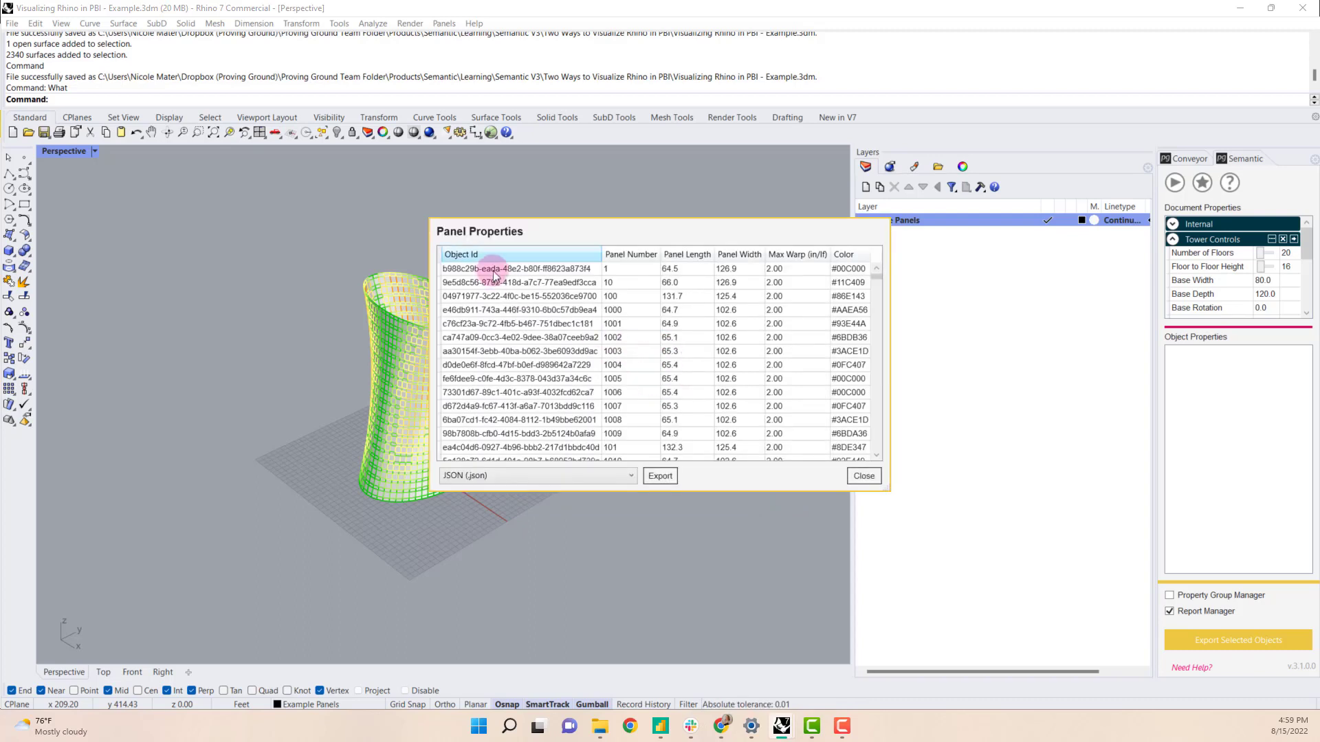
drag(547, 230, 653, 215)
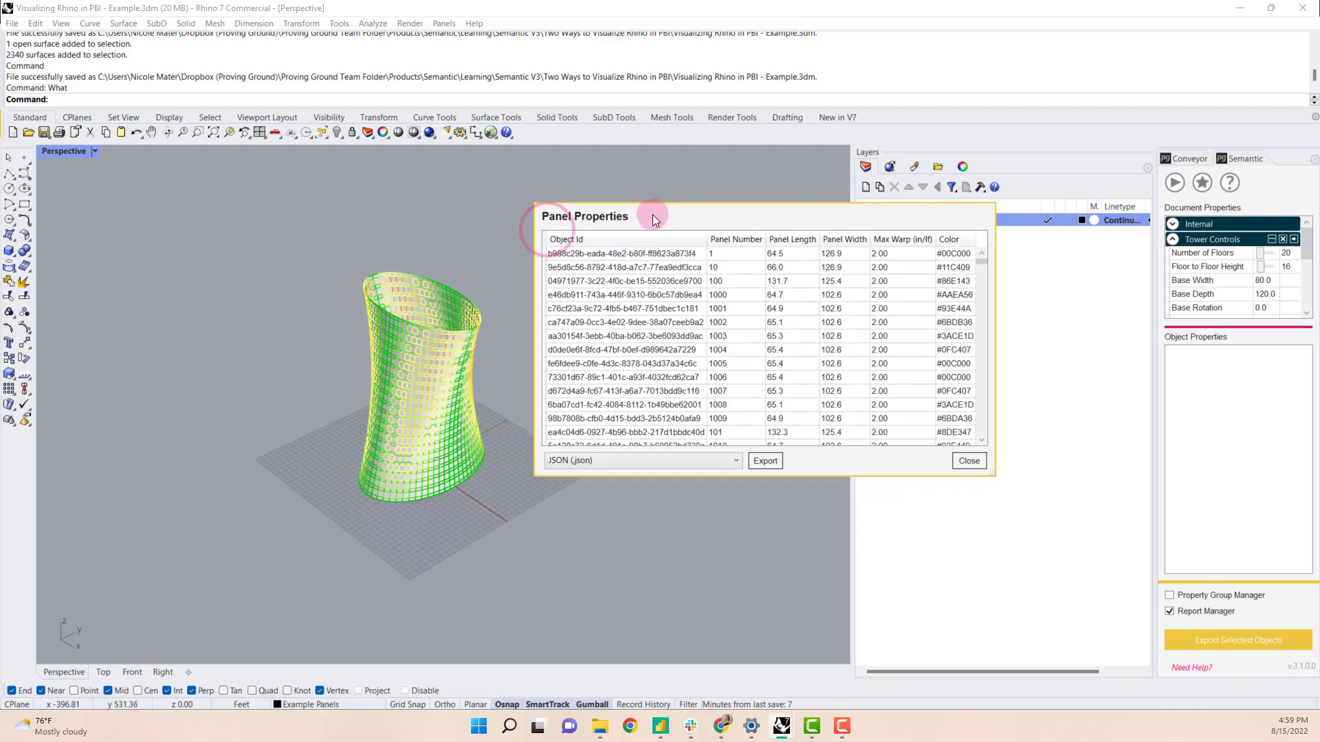
click(707, 459)
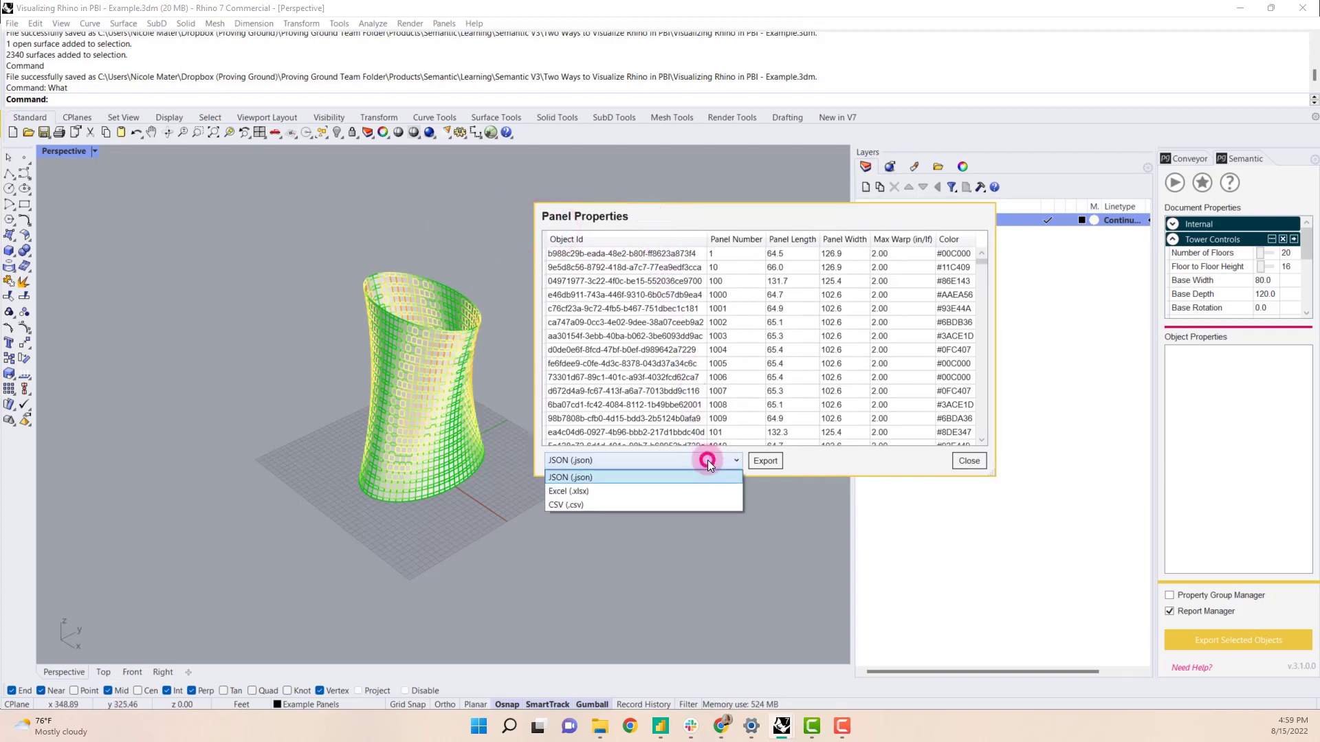
click(576, 491)
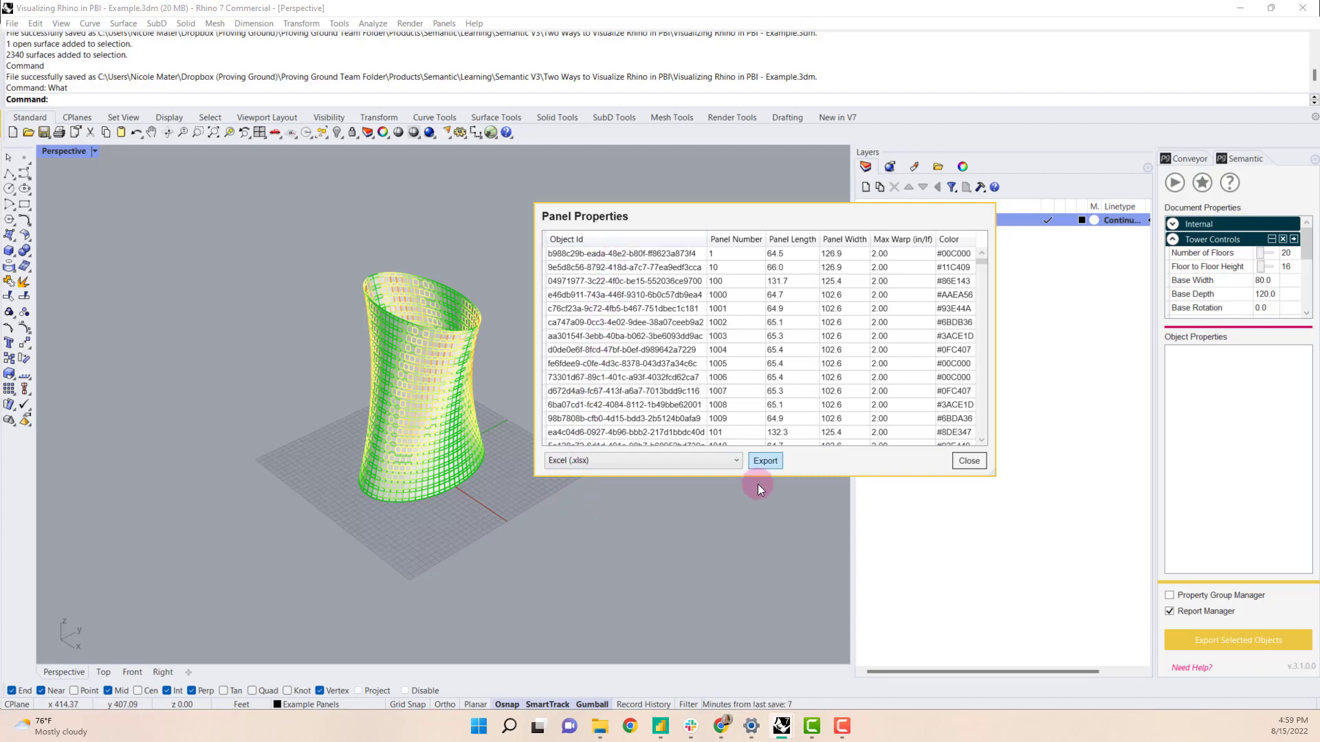
Export the table over the existing Panel Properties.xlsx, confirming the replacement
click(764, 461)
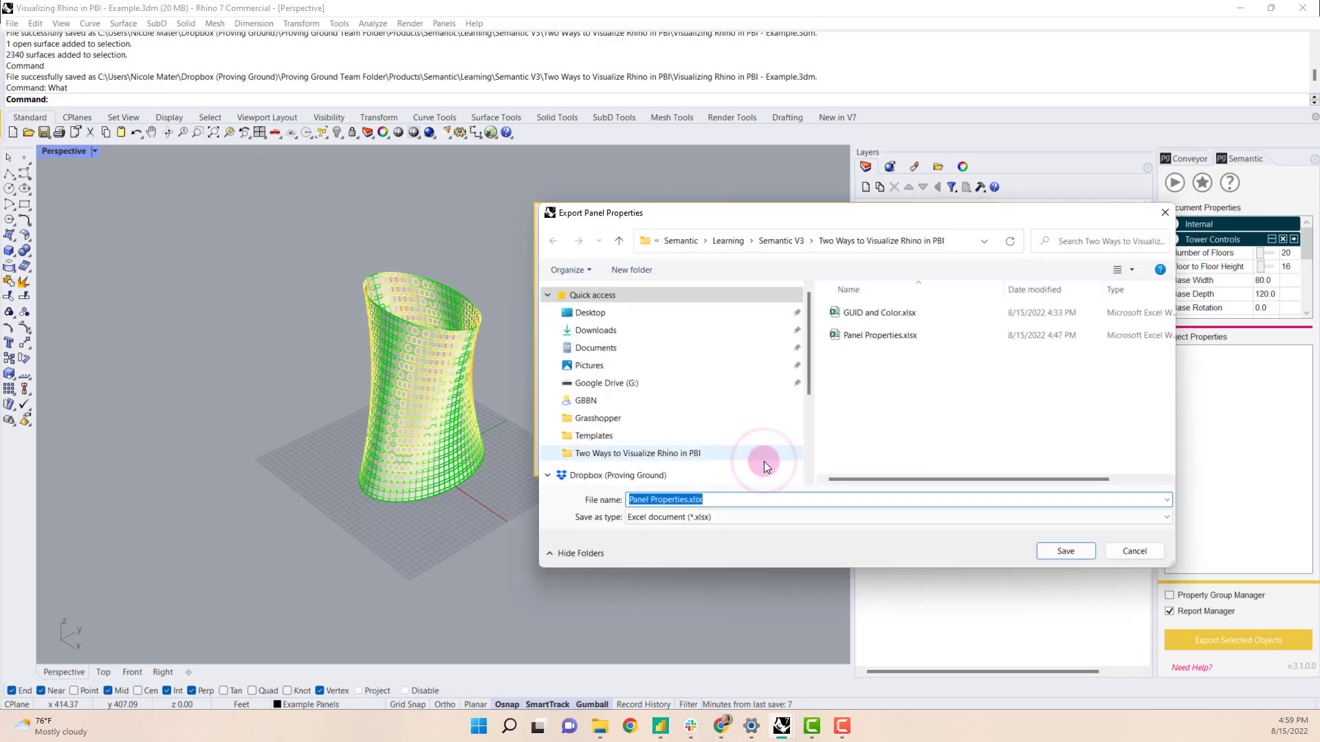
click(869, 336)
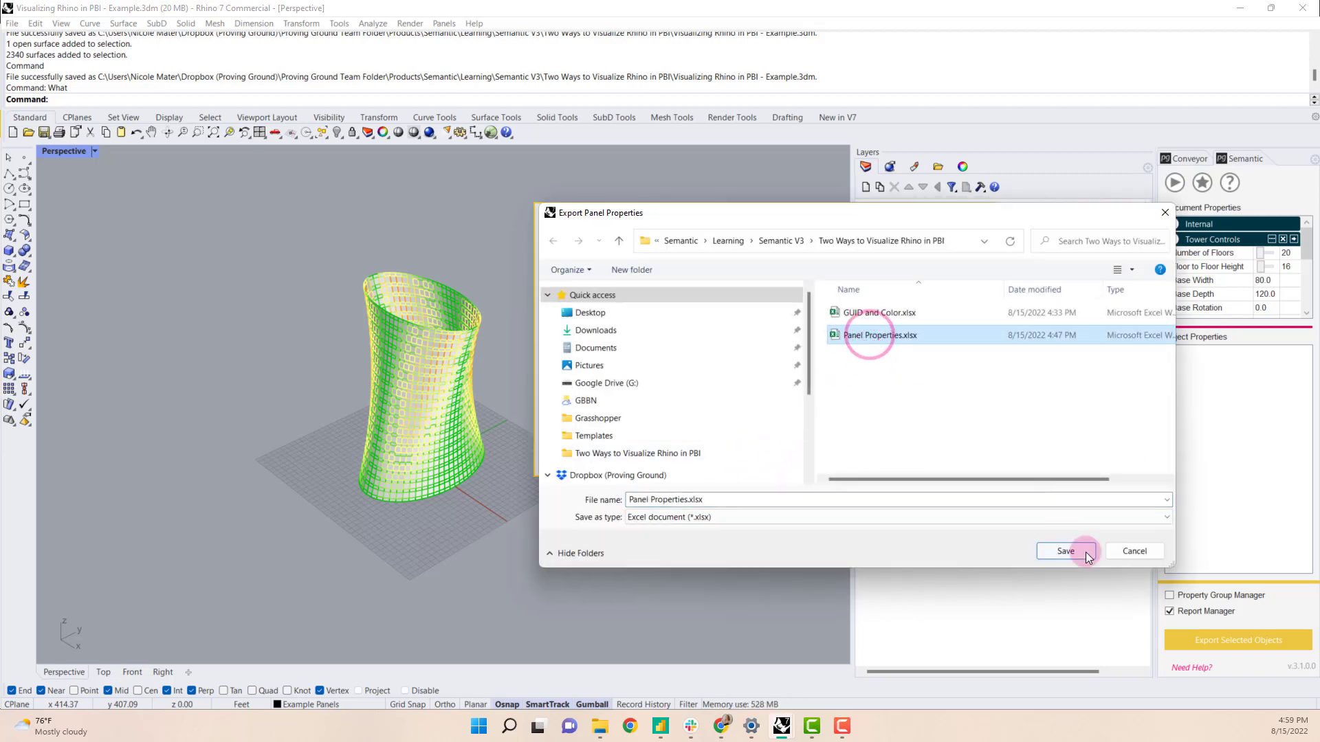
drag(819, 216, 789, 185)
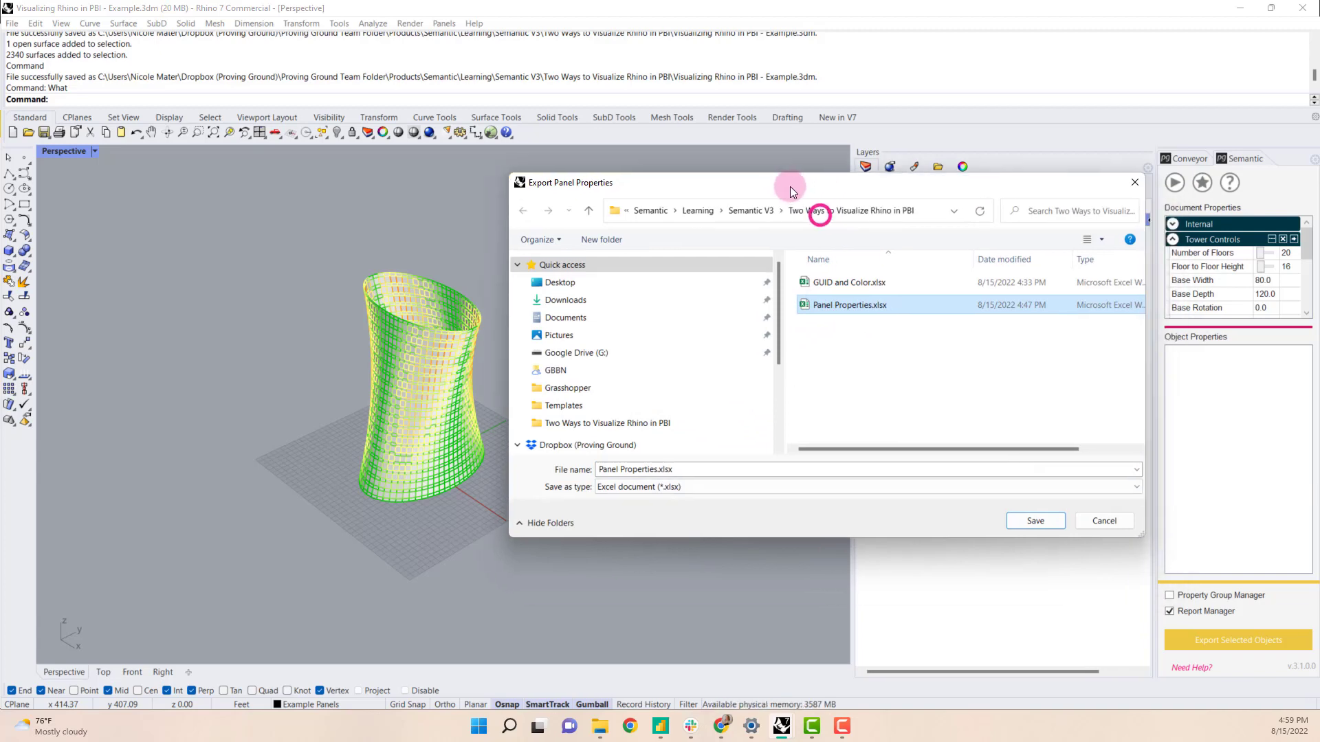
click(1035, 521)
click(691, 362)
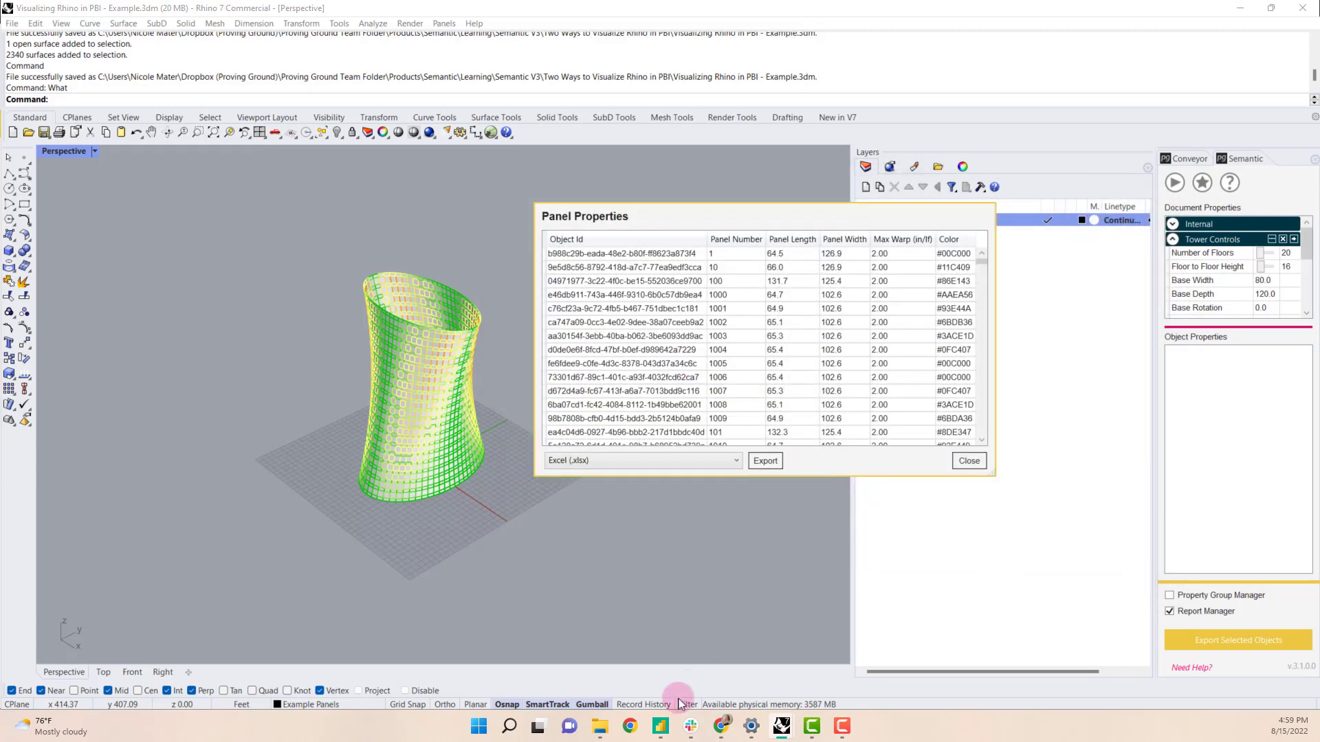
click(660, 725)
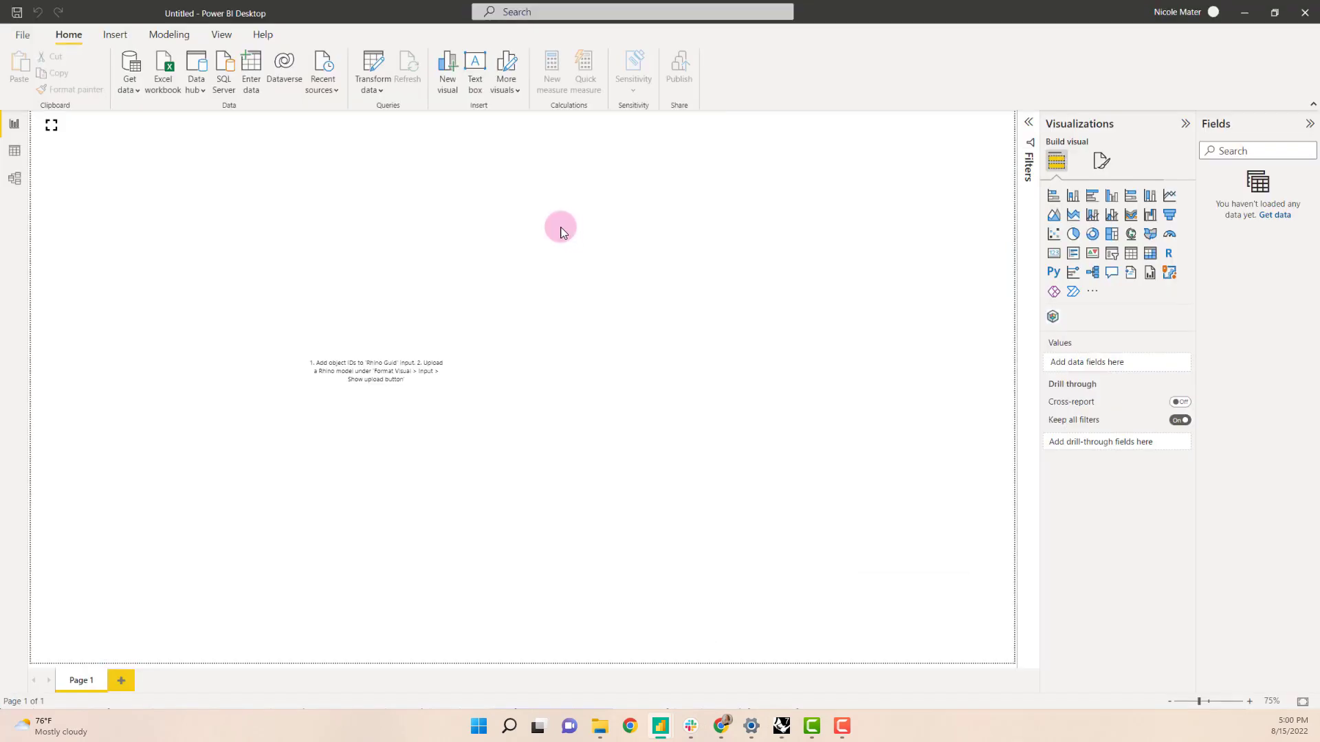
Start an Excel workbook import and go to the pasted project folder path
click(163, 63)
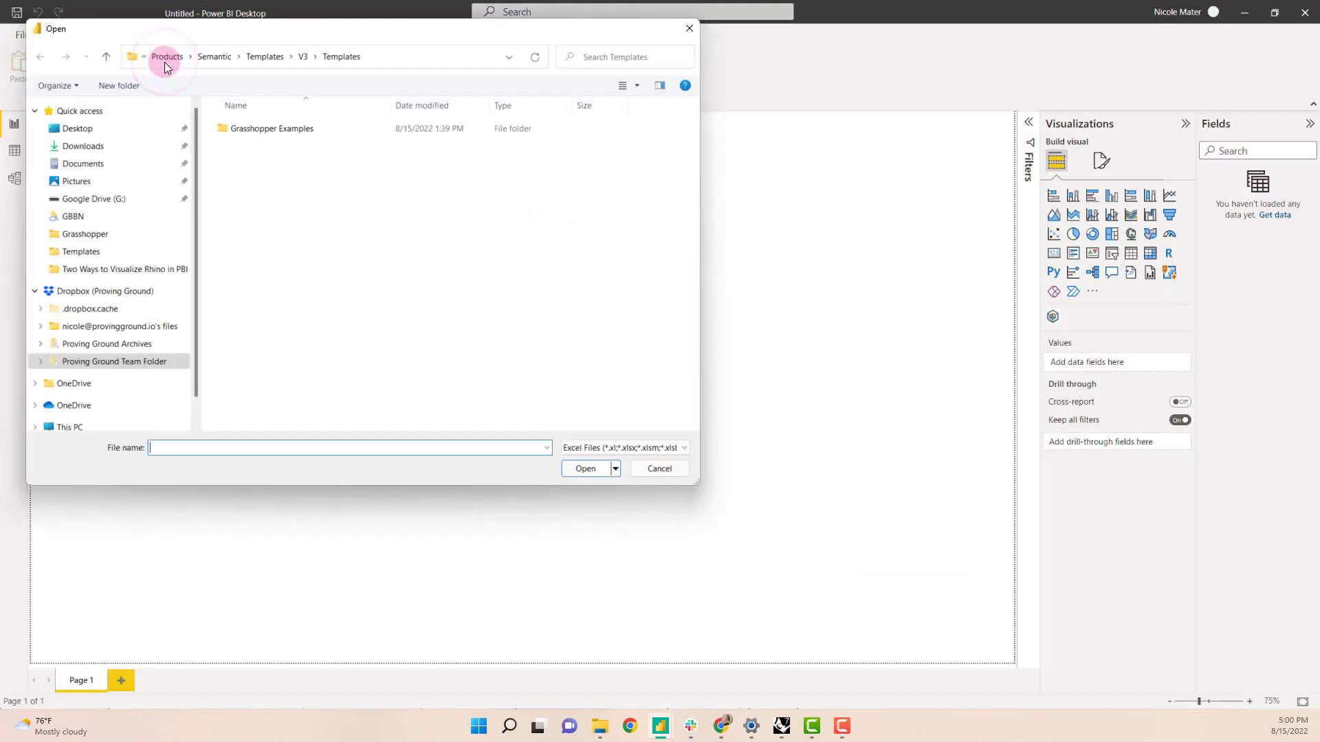
drag(178, 37, 516, 128)
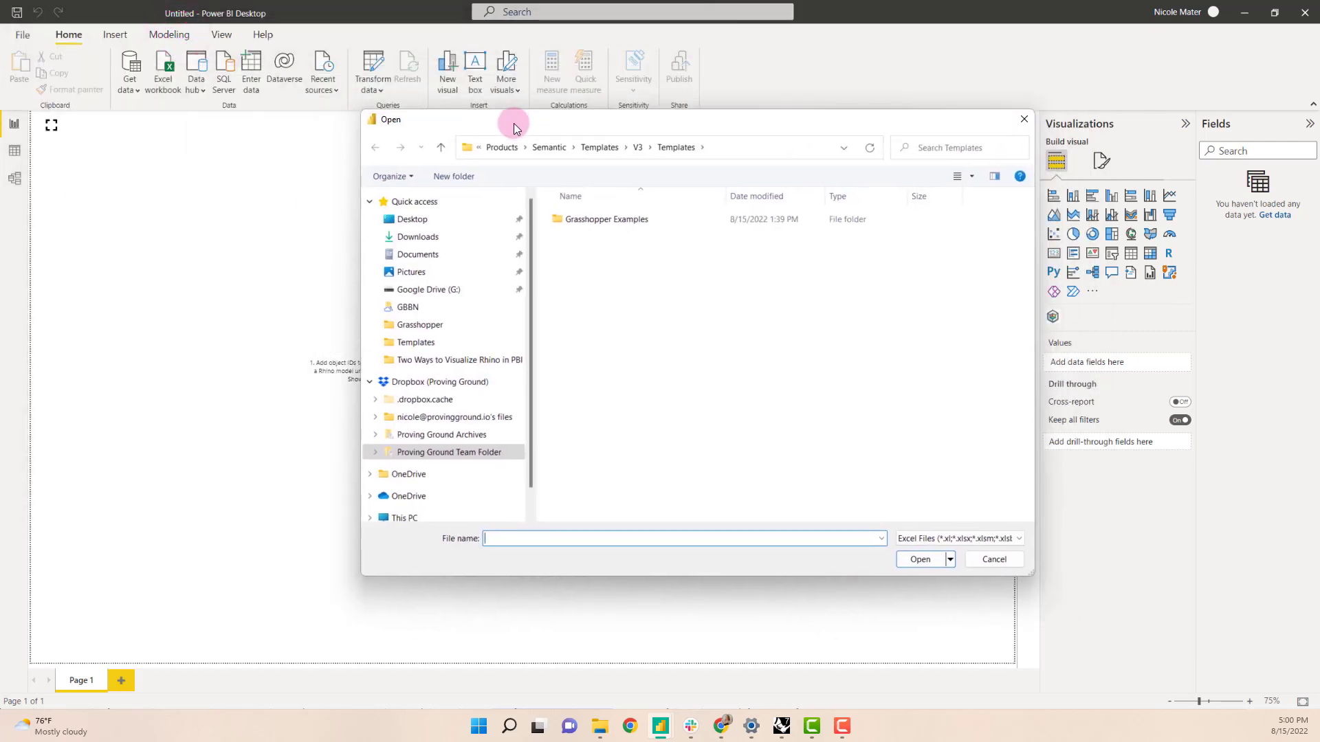
click(630, 533)
key(ctrl+v)
key(Return)
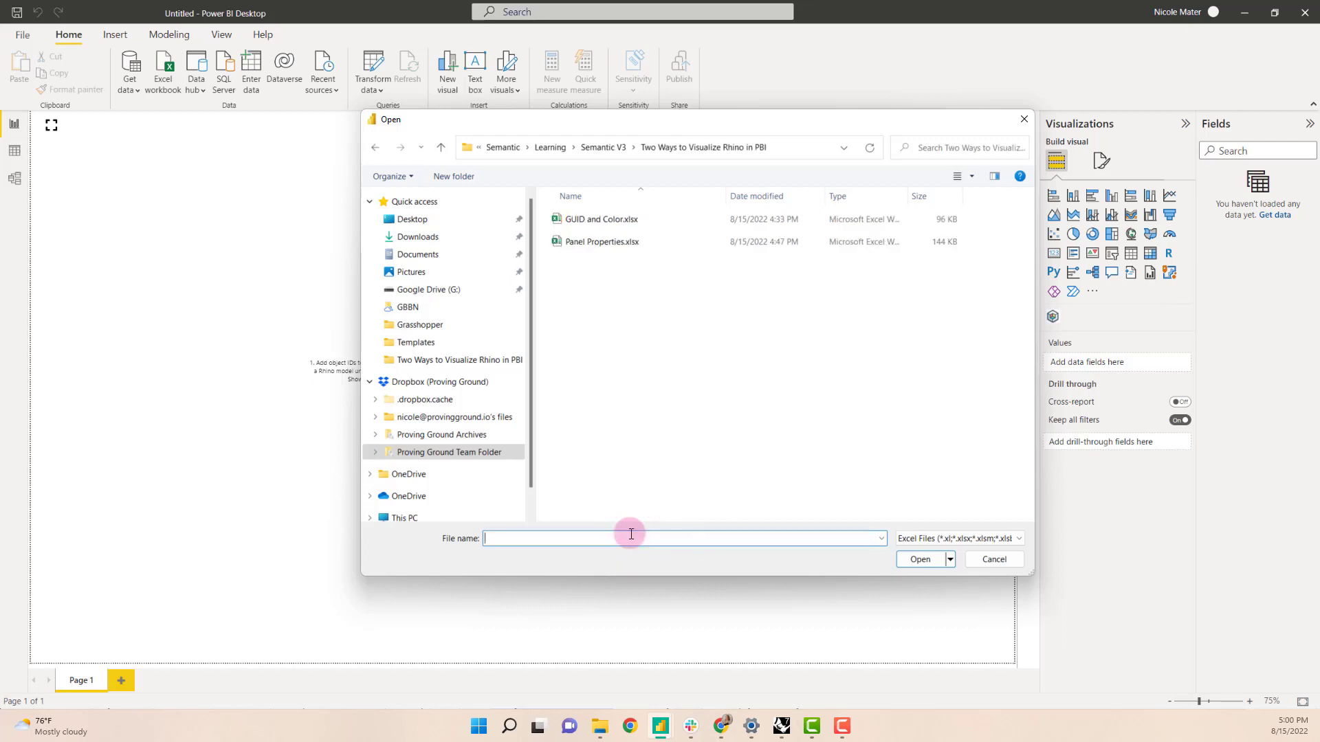
Open Panel Properties.xlsx and pick Sheet1 in the Navigator for transforming
click(616, 242)
click(918, 560)
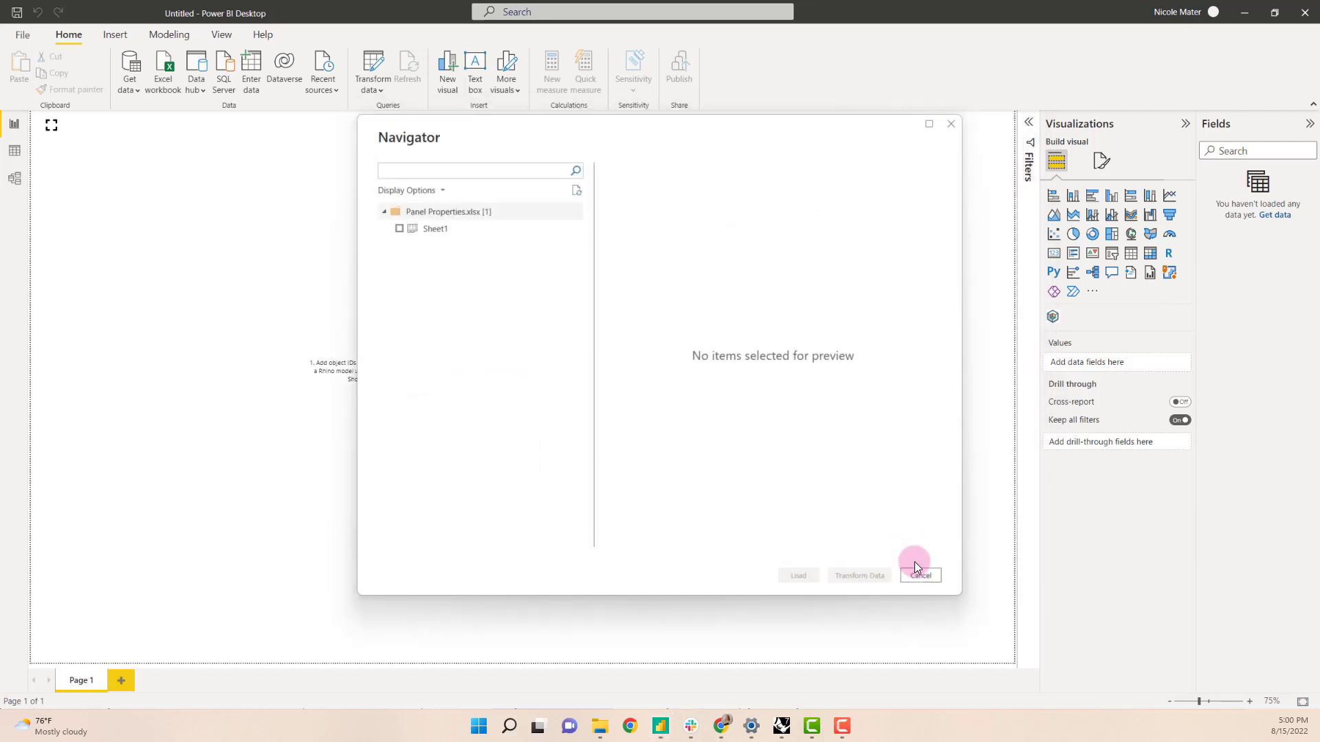
click(399, 228)
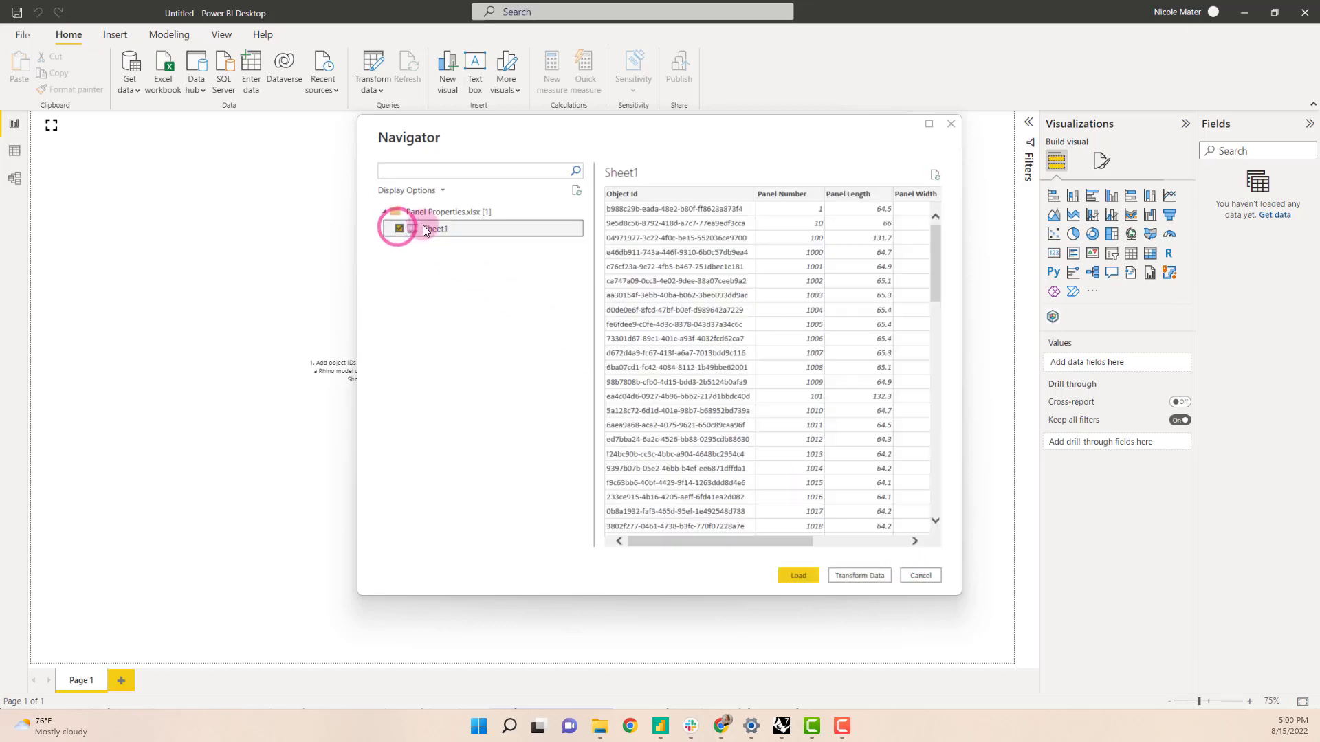
click(856, 579)
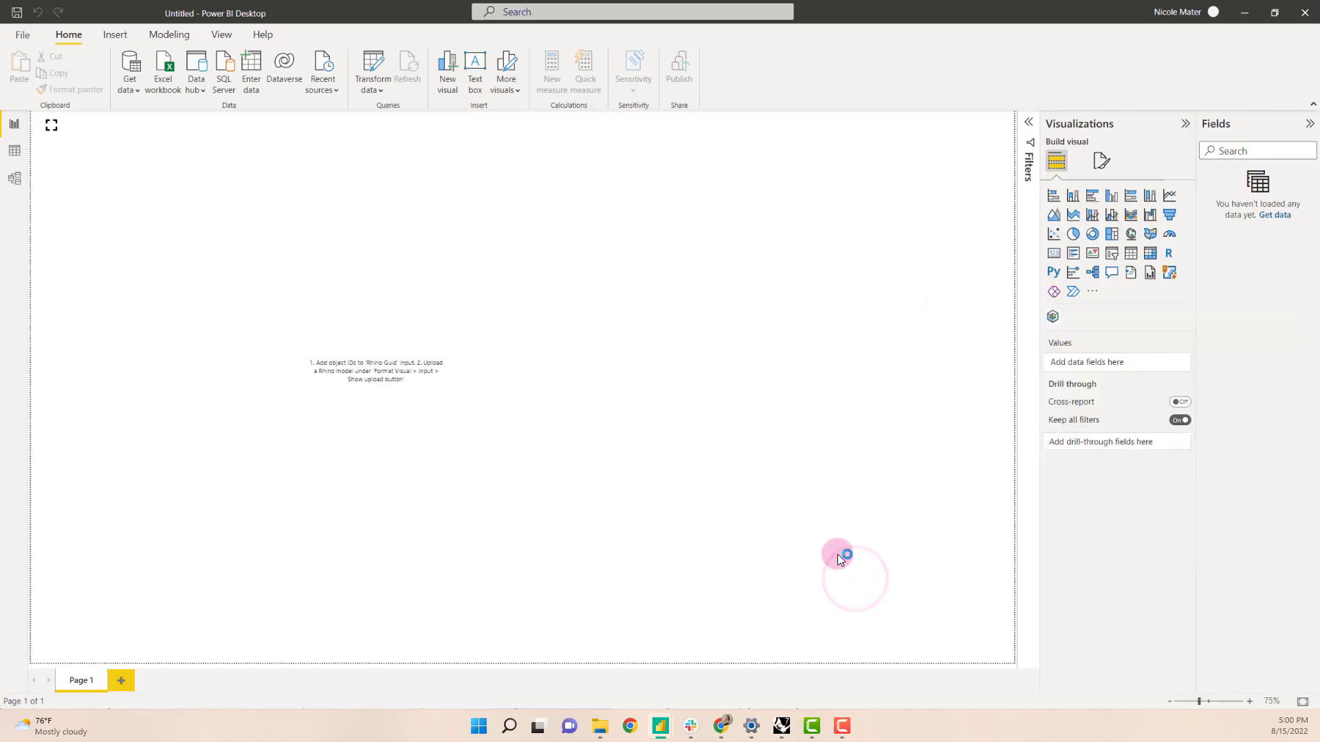
Send Sheet1 to Power Query Editor and load it with Close & Apply
click(838, 556)
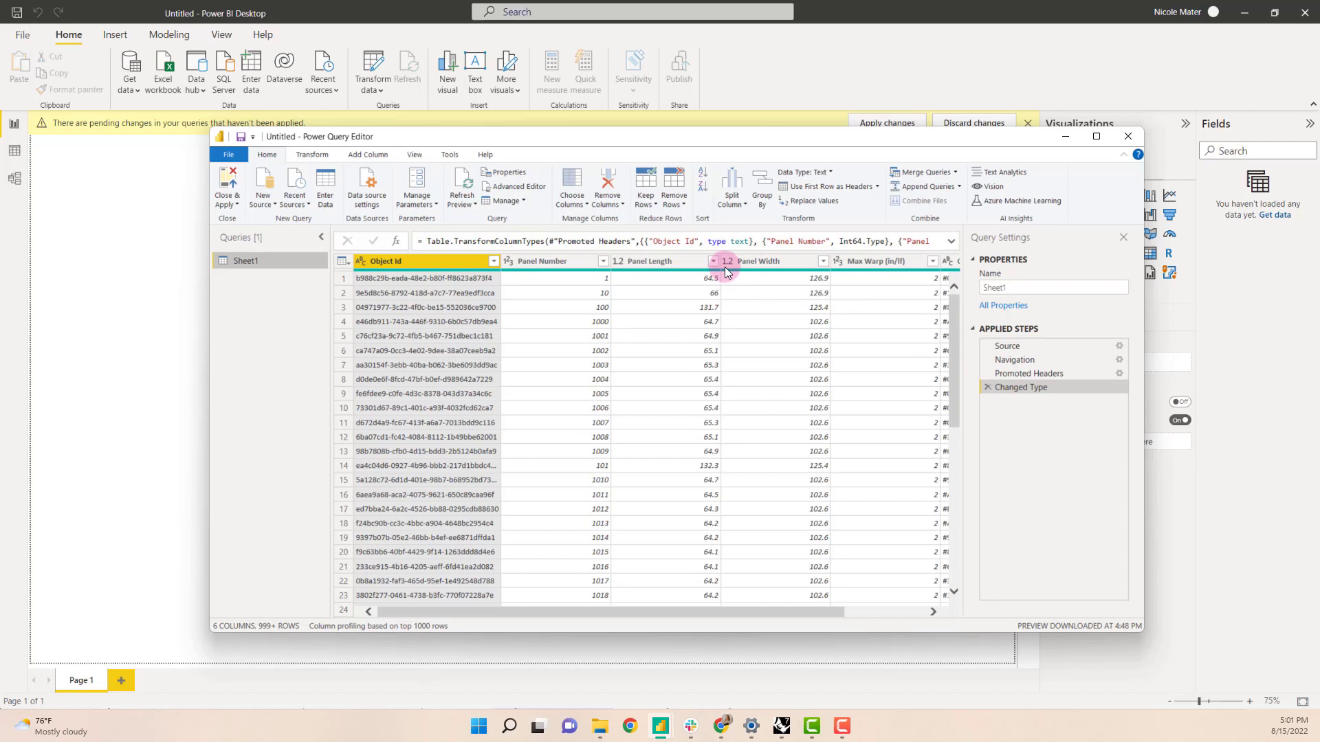
click(231, 180)
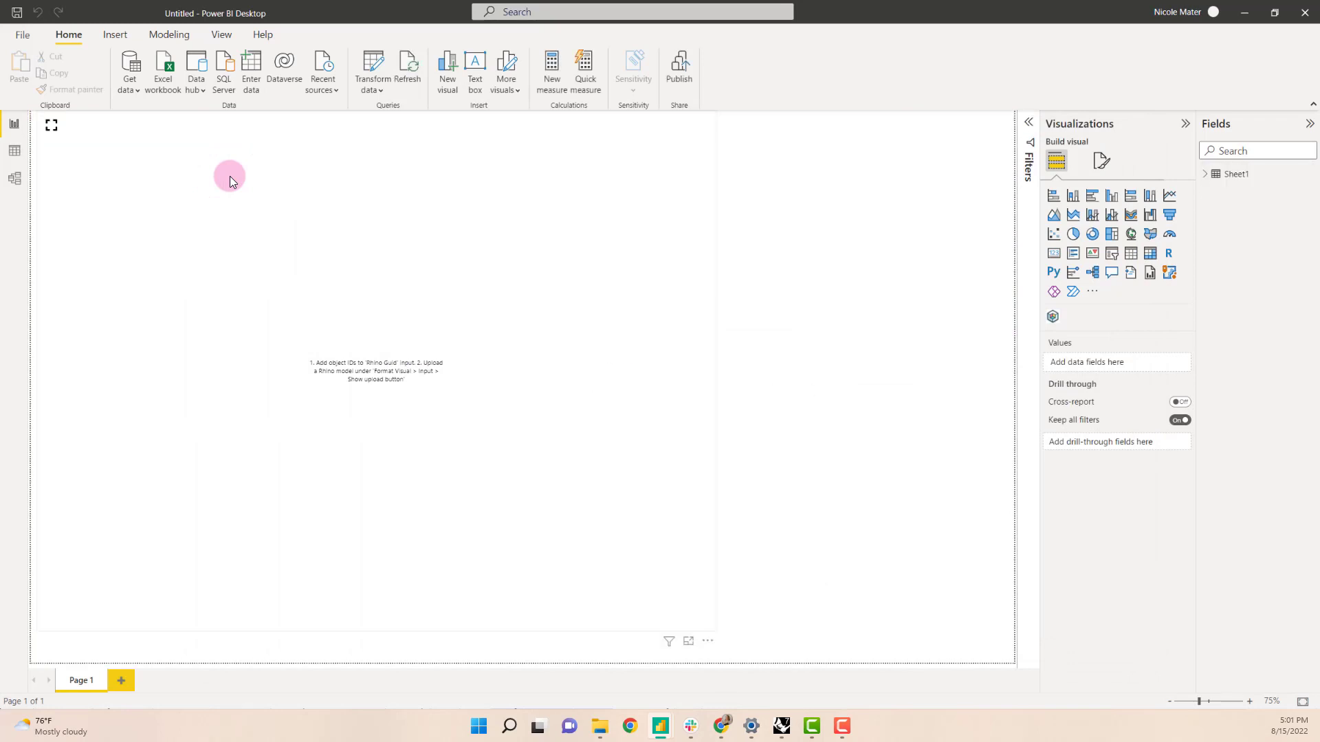
Select the Rhino visual and assign Sheet1's Object Id field to its Rhino guid well
click(1204, 173)
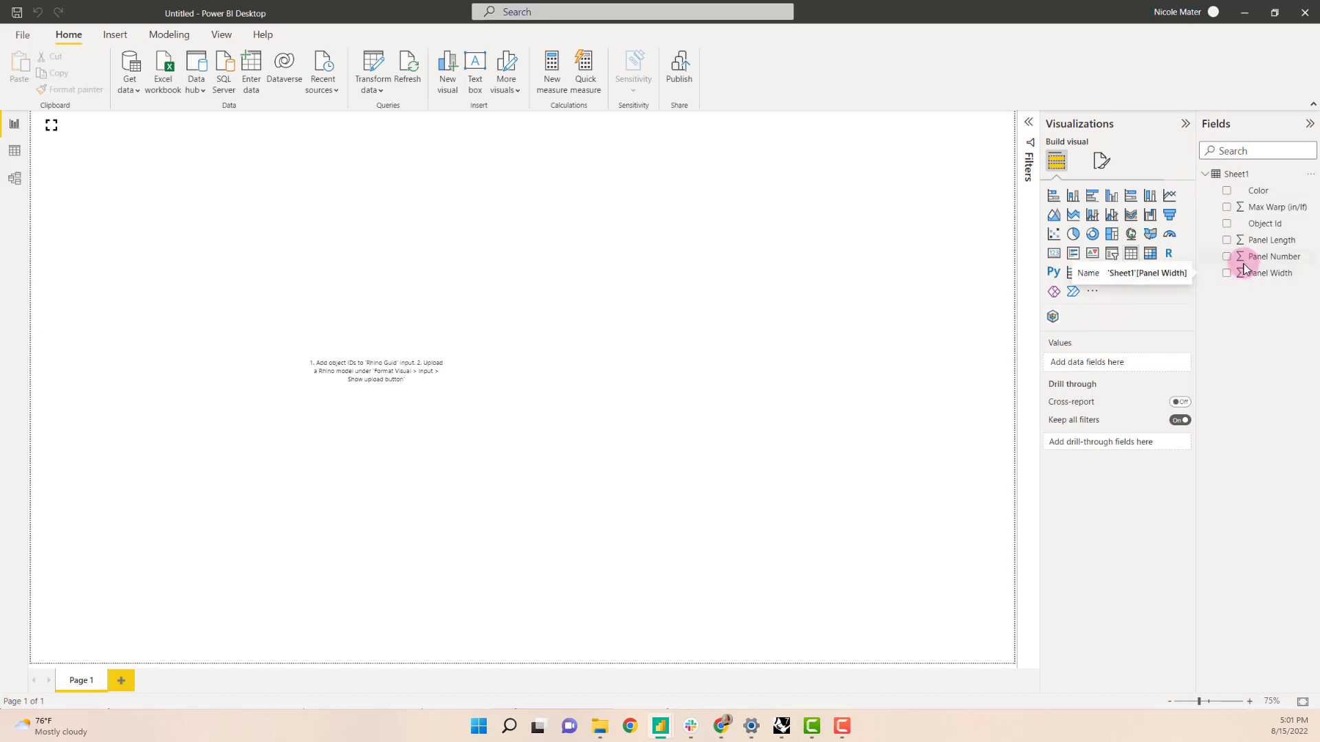
click(454, 285)
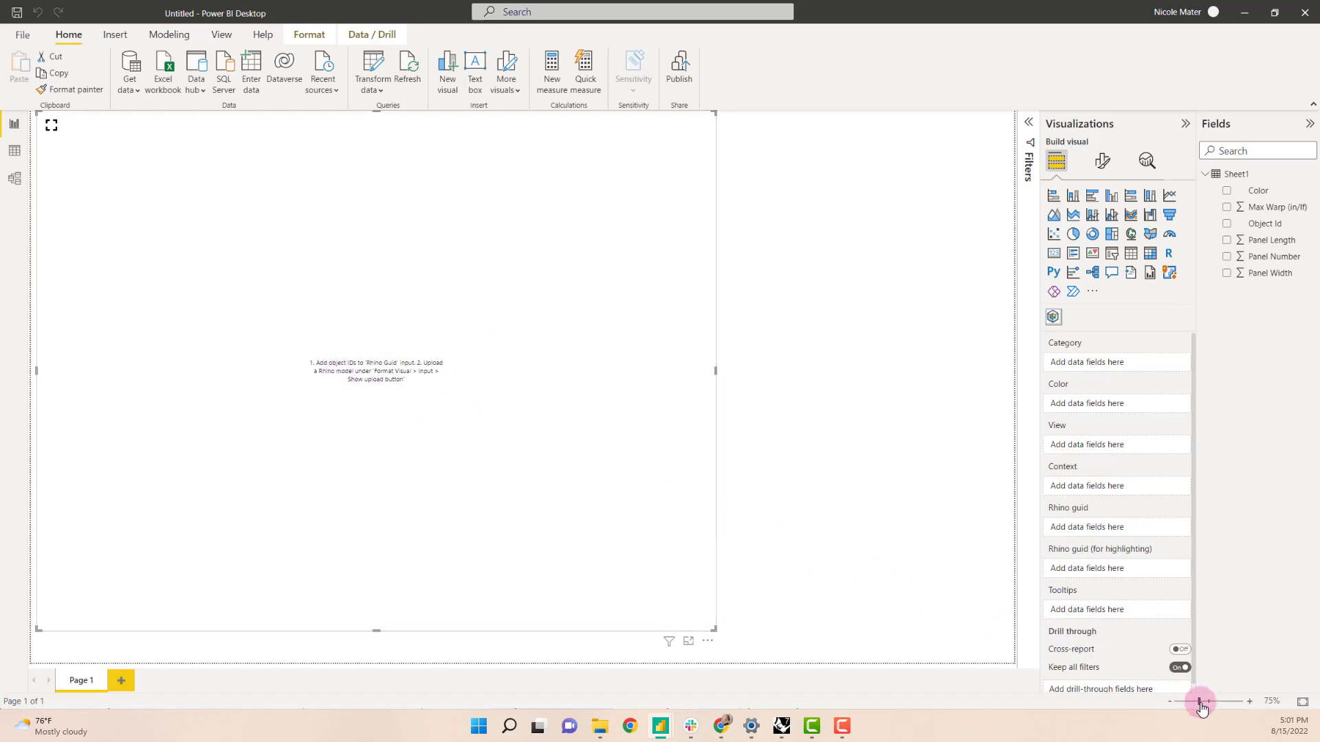
drag(1199, 701, 1213, 708)
drag(1011, 356, 993, 463)
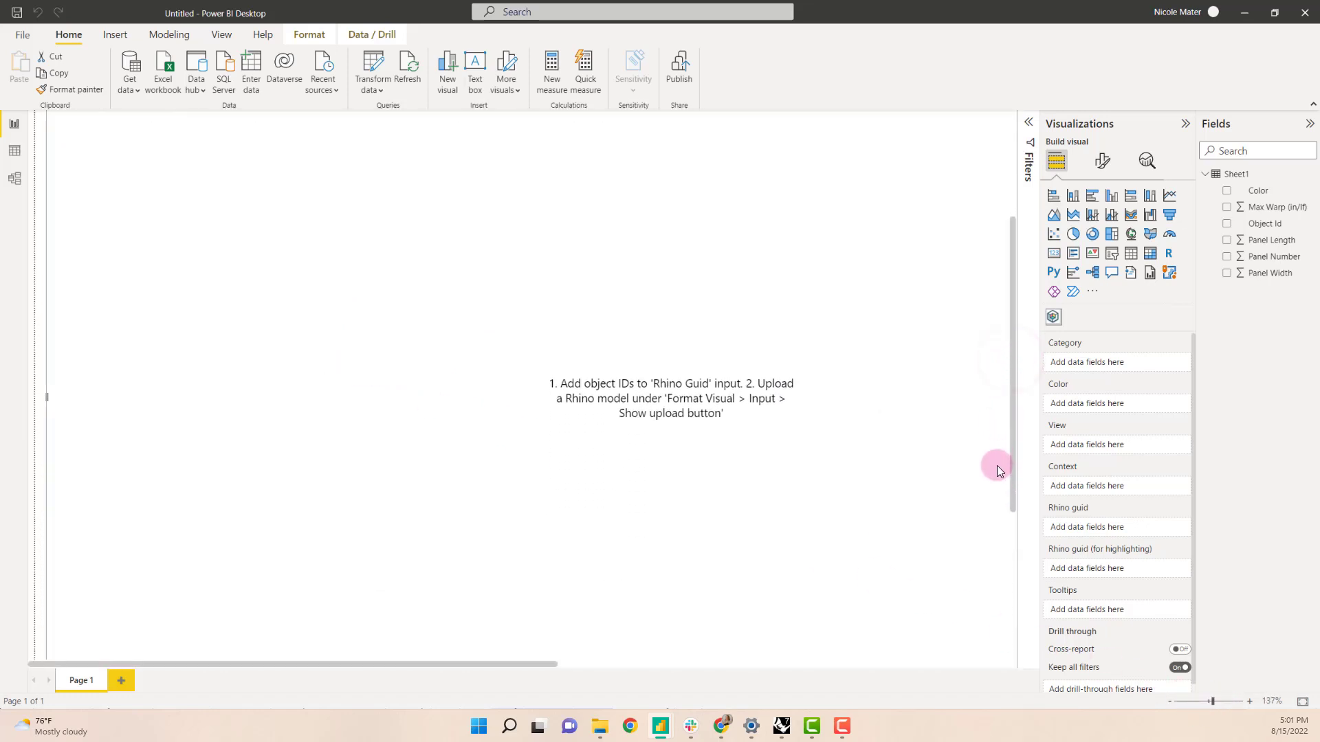
drag(518, 670, 570, 651)
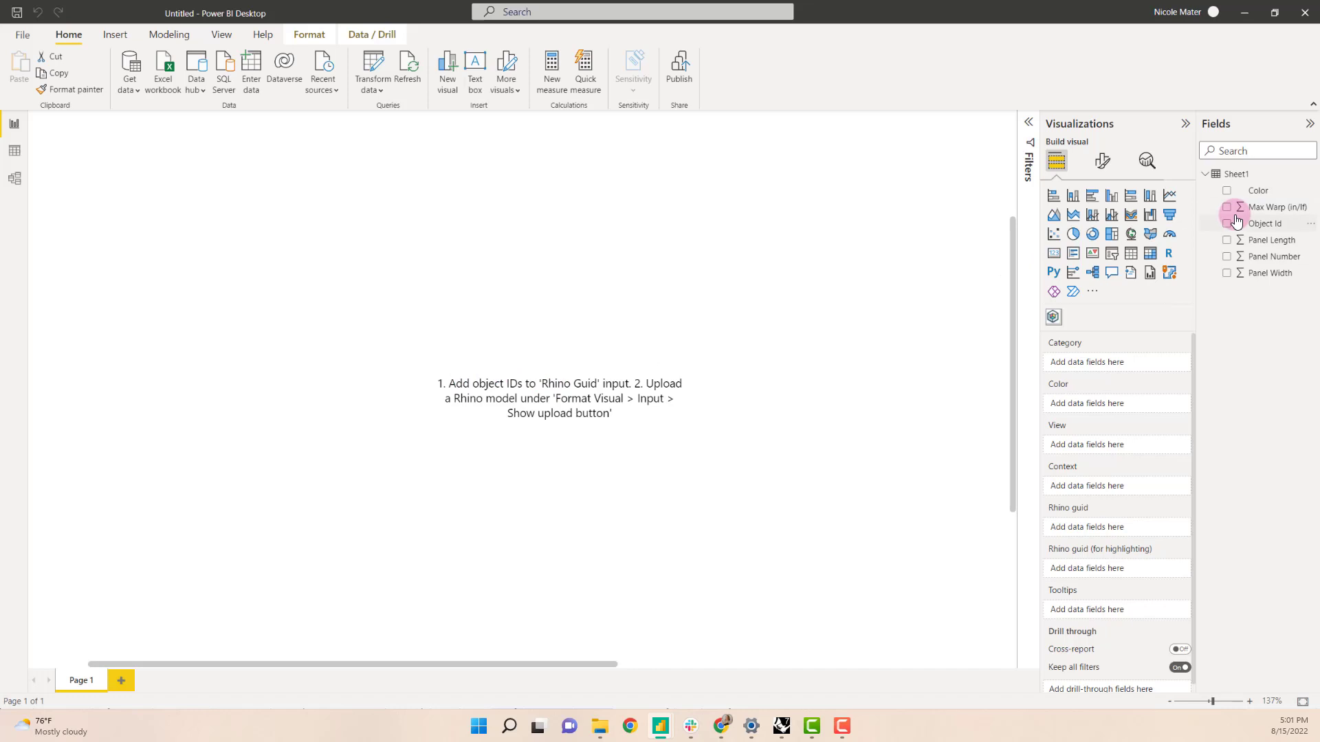
drag(1262, 223, 1109, 527)
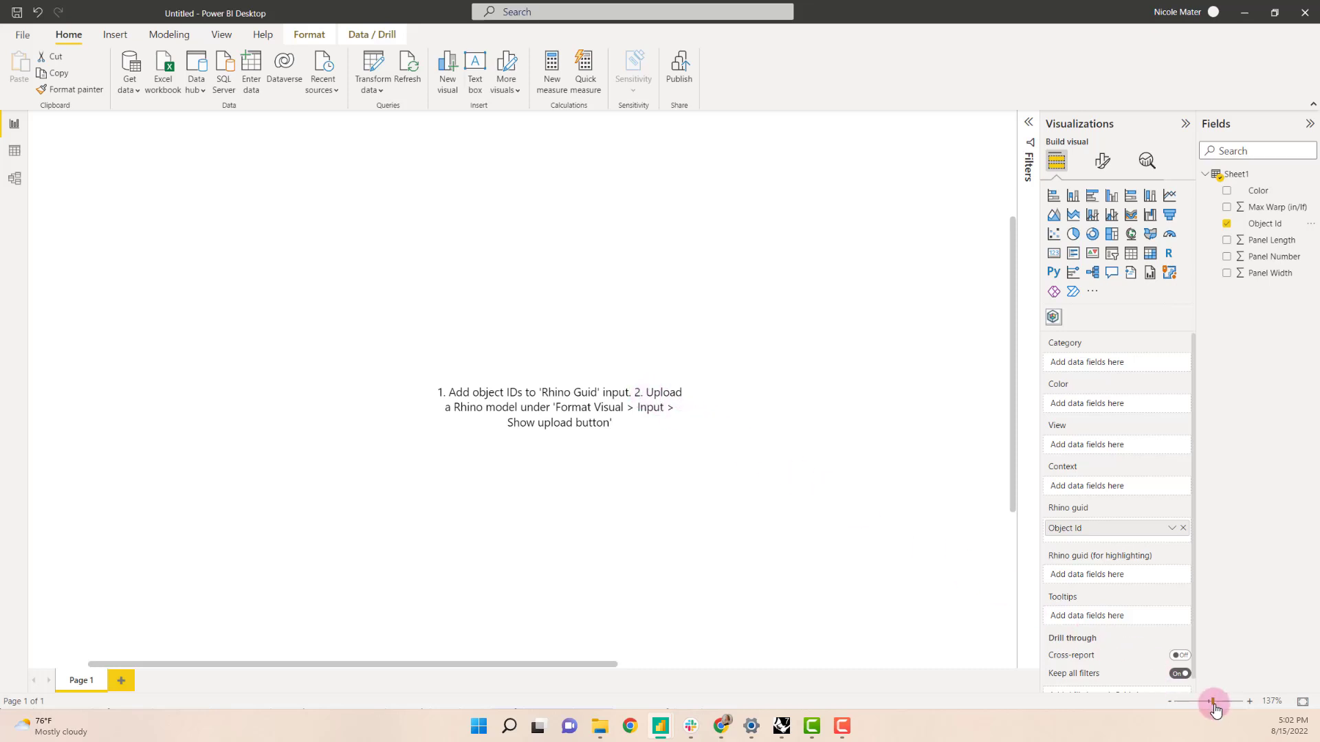
drag(1212, 701, 1194, 701)
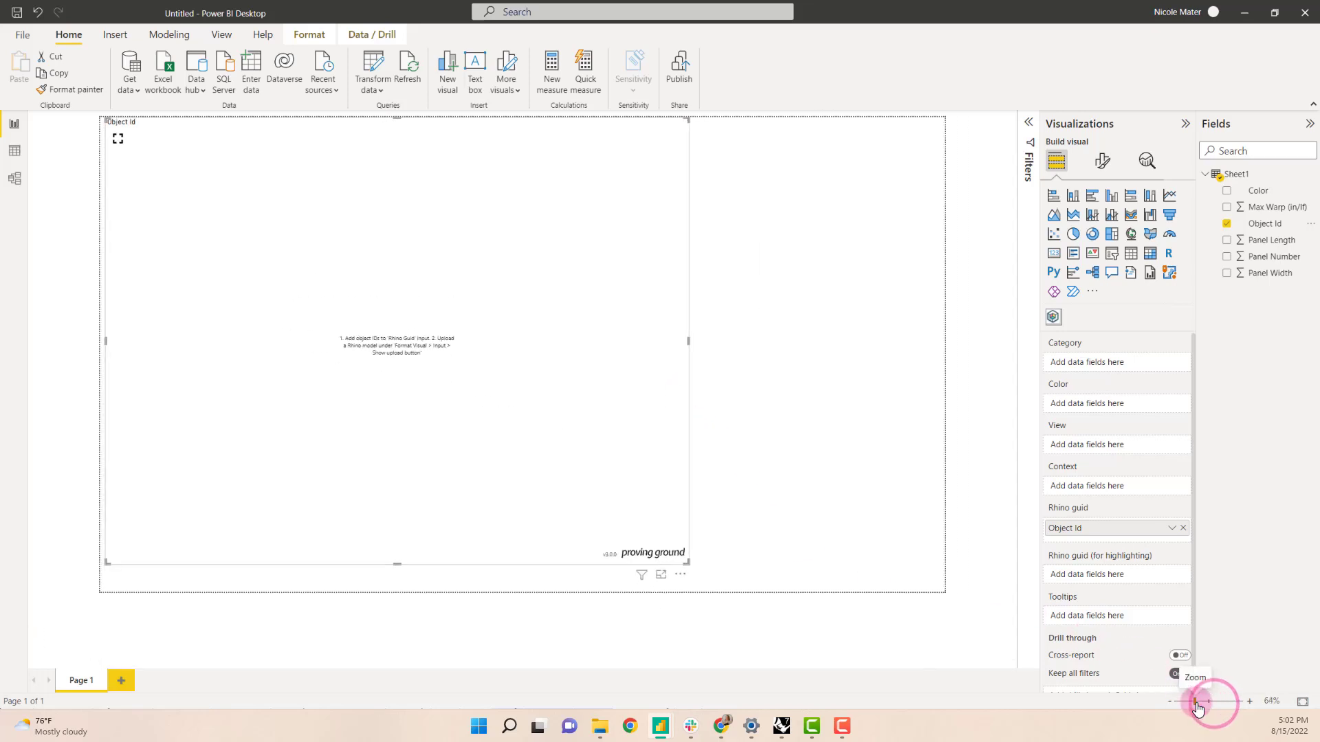
Turn on Show upload button and upload Visualizing Rhino in PBI - Example.3dm into the visual
click(1103, 162)
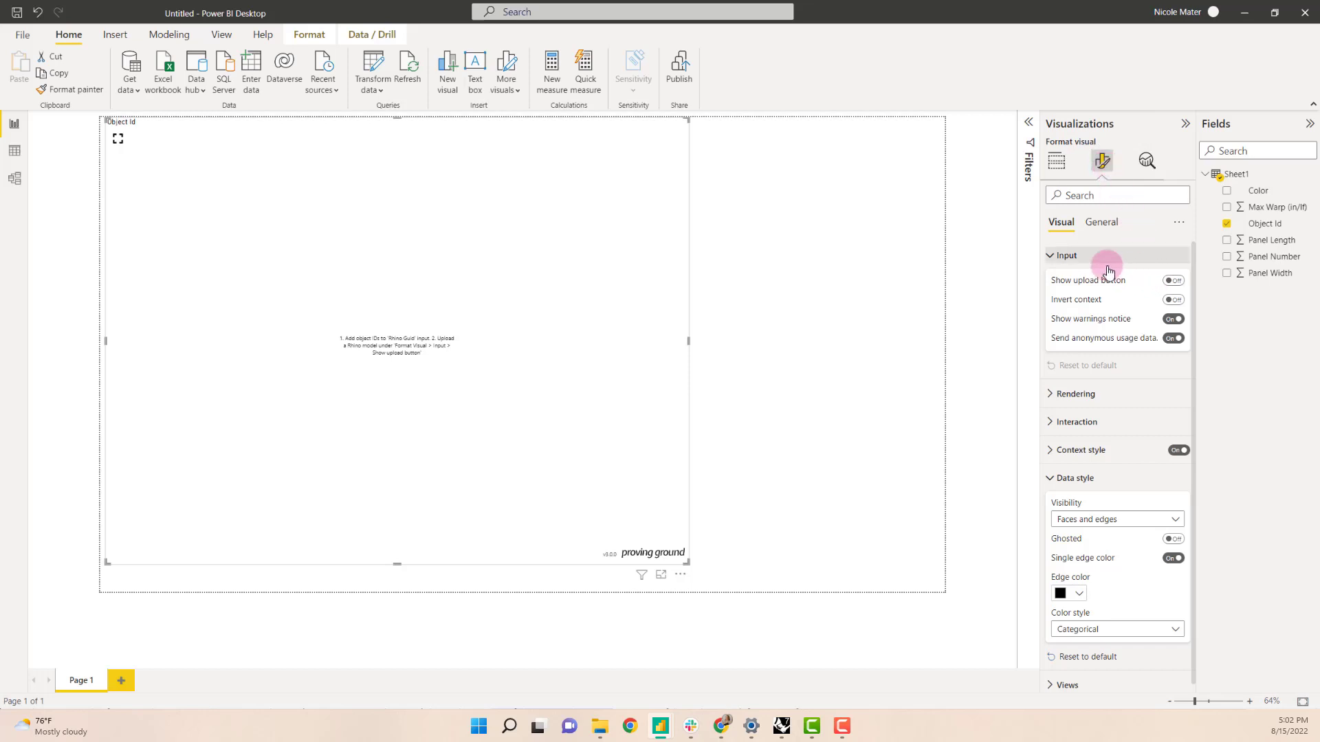
double_click(1059, 256)
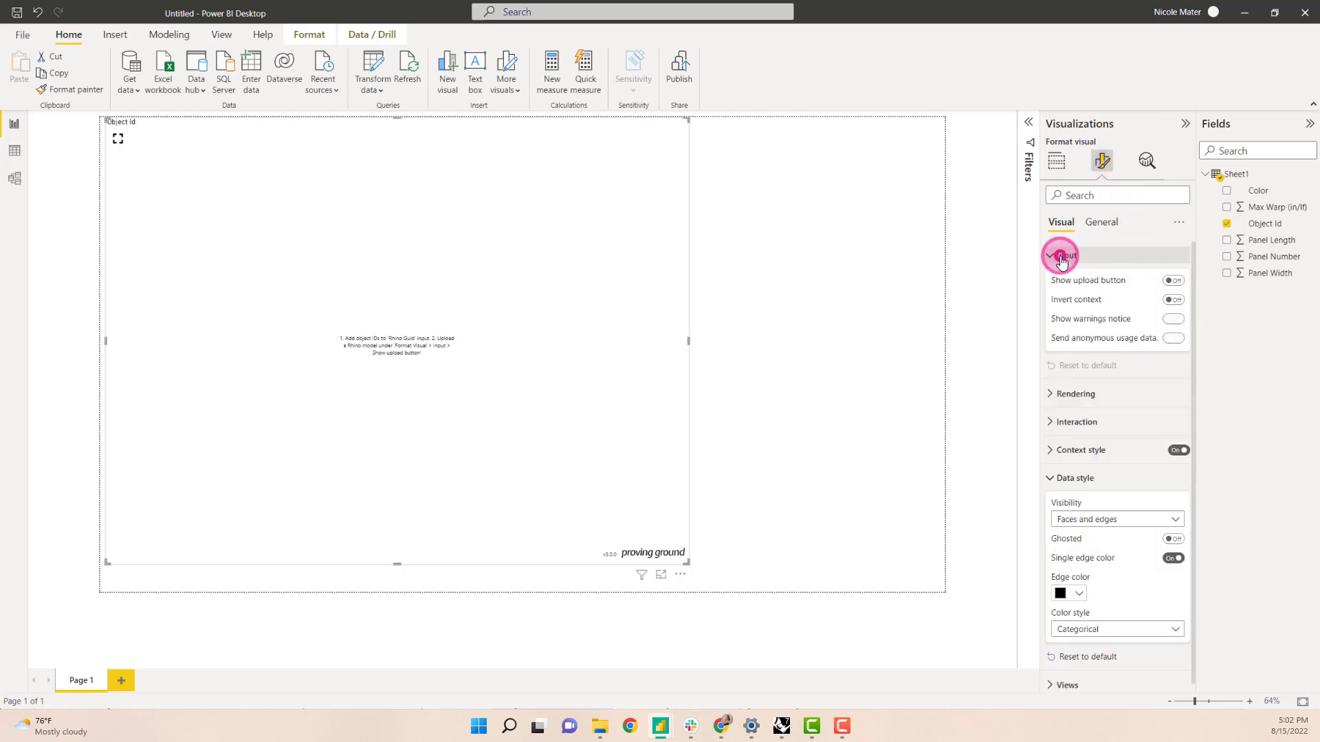
click(1172, 281)
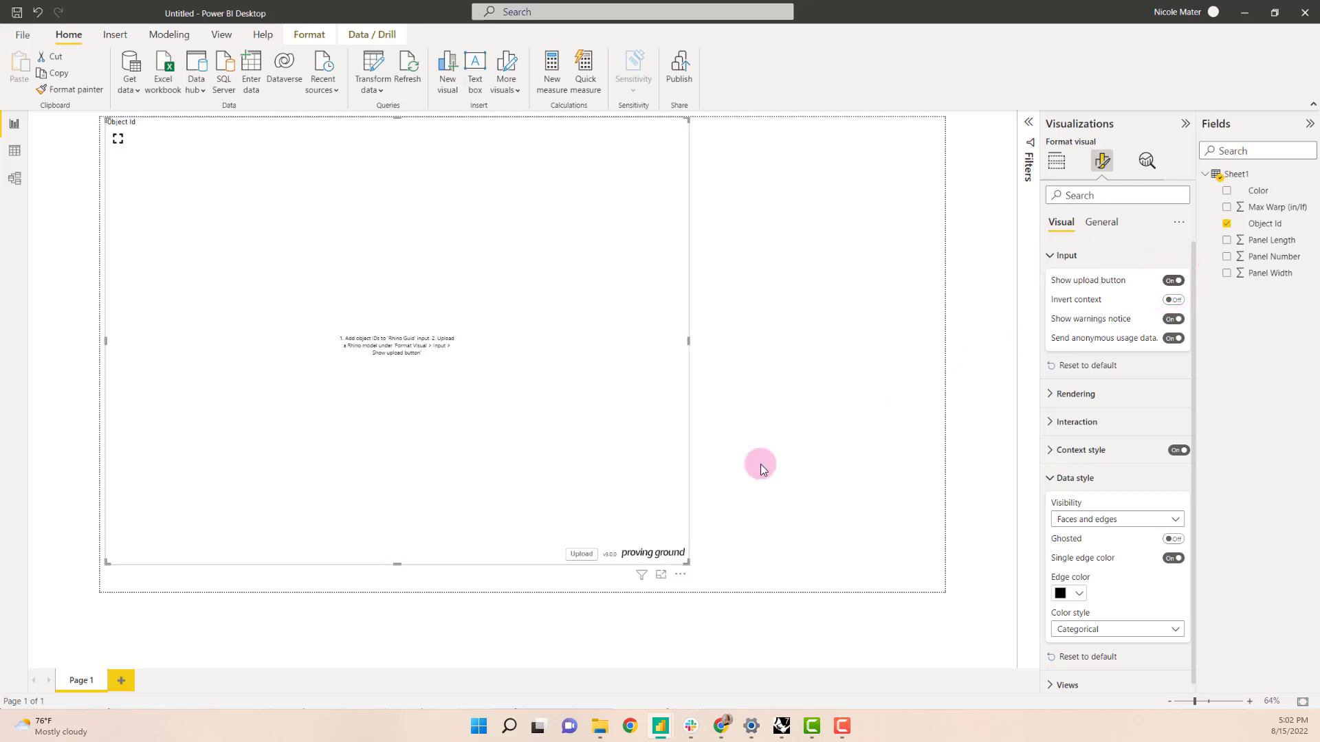
click(580, 553)
click(632, 272)
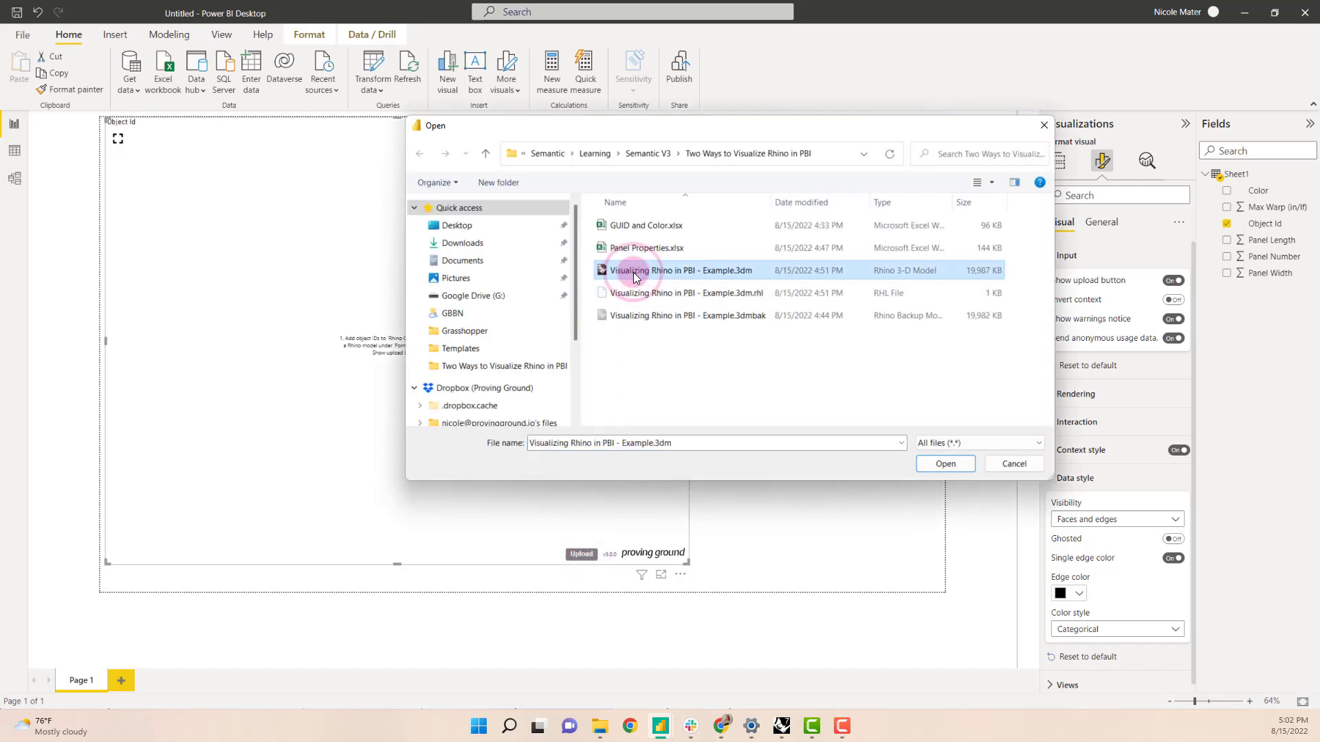
click(944, 464)
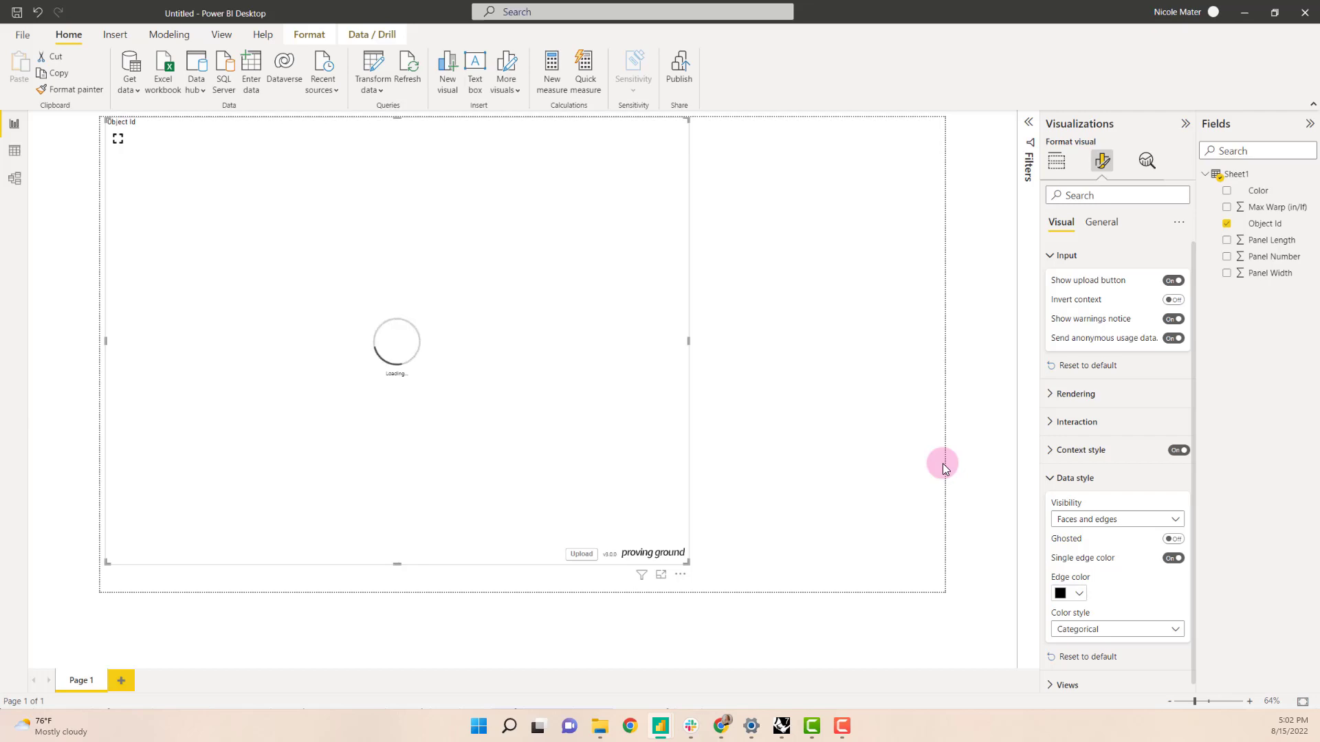
drag(563, 292, 620, 208)
Keep faces and edges shown and set the visual's Color style to From source model
click(1115, 513)
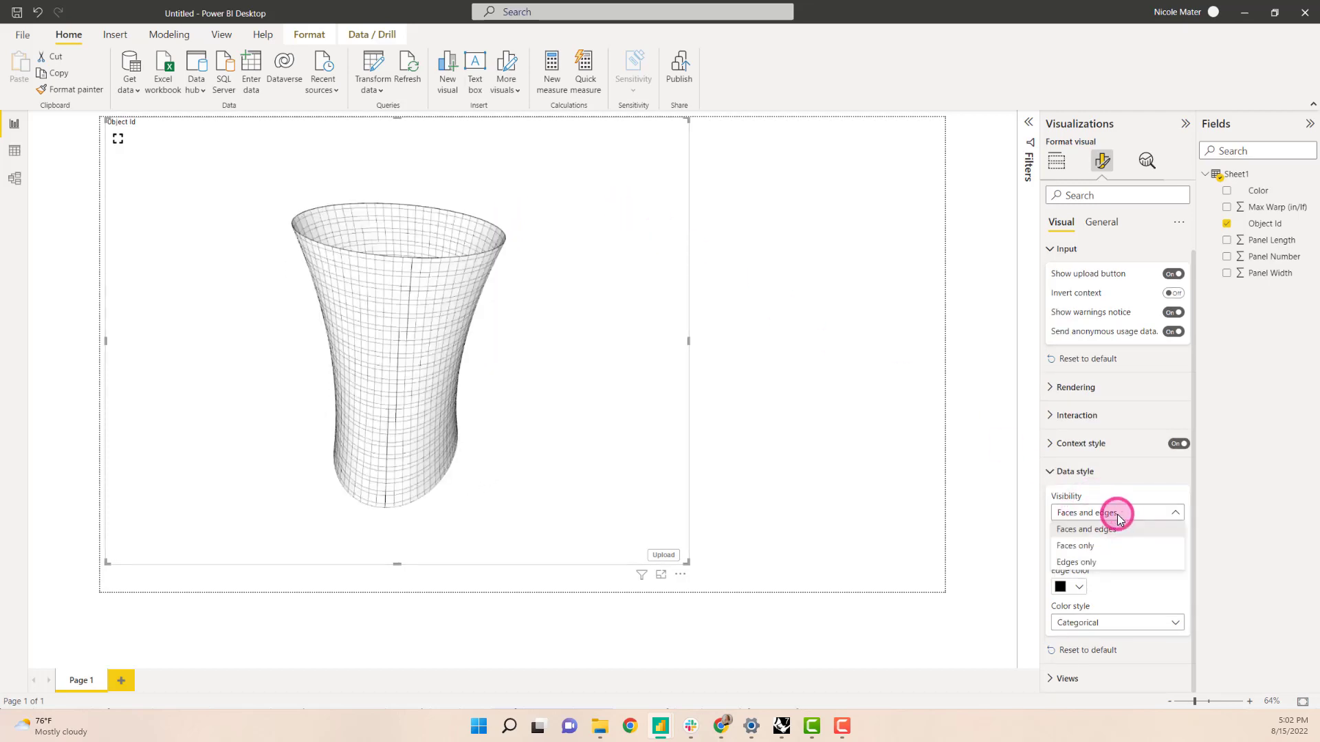
click(1116, 515)
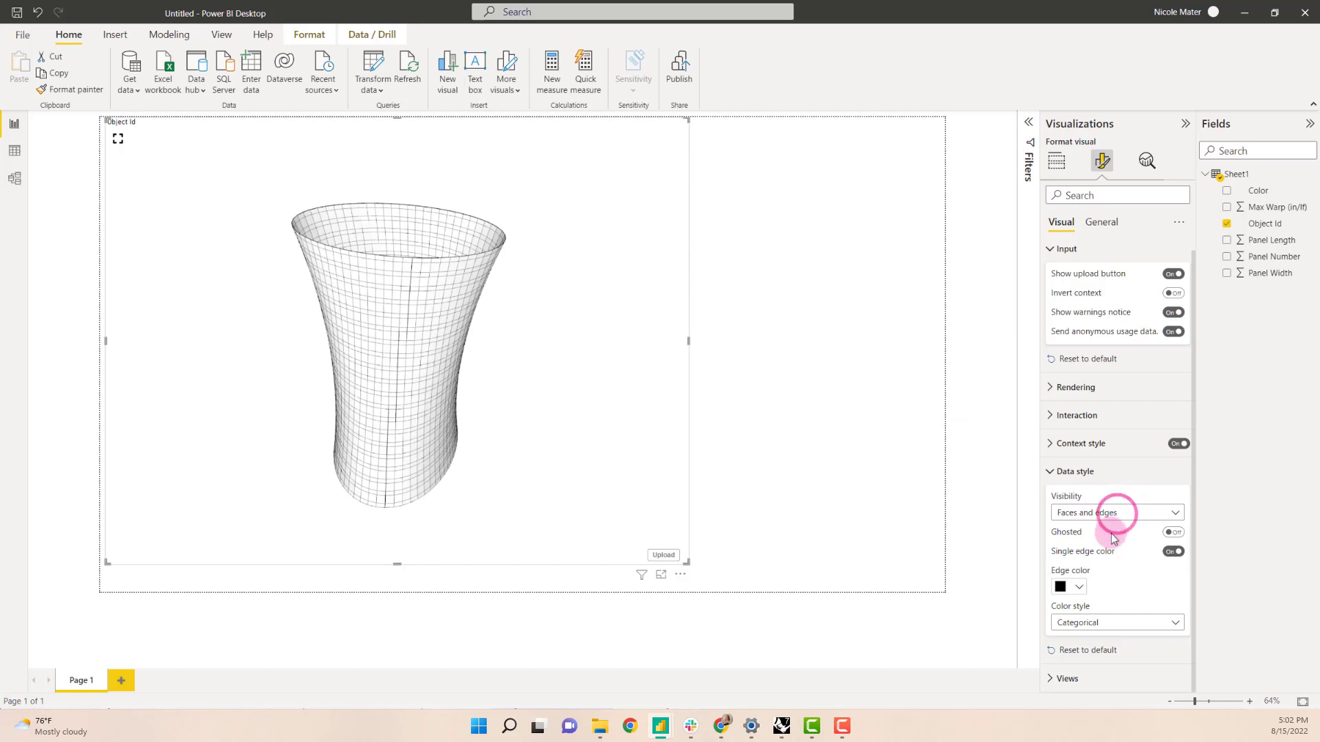
click(1083, 624)
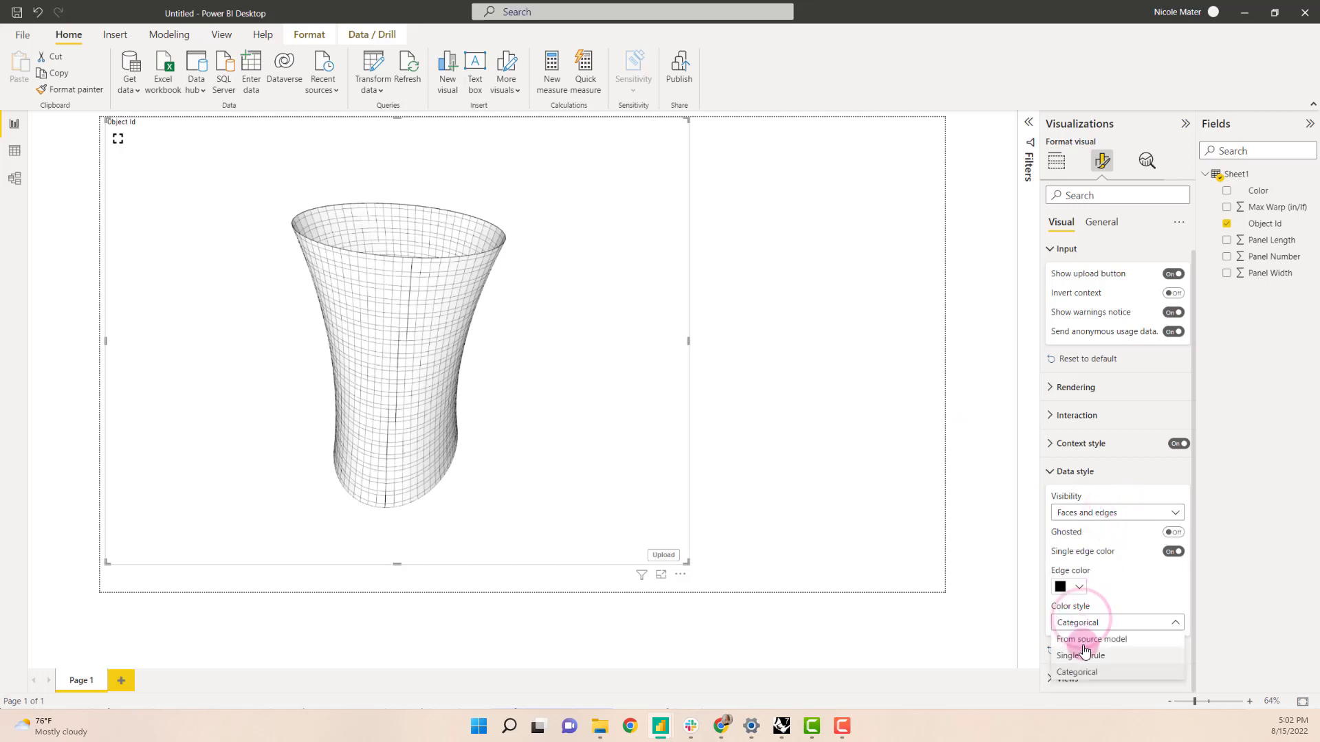
click(1084, 640)
click(1093, 620)
click(1084, 640)
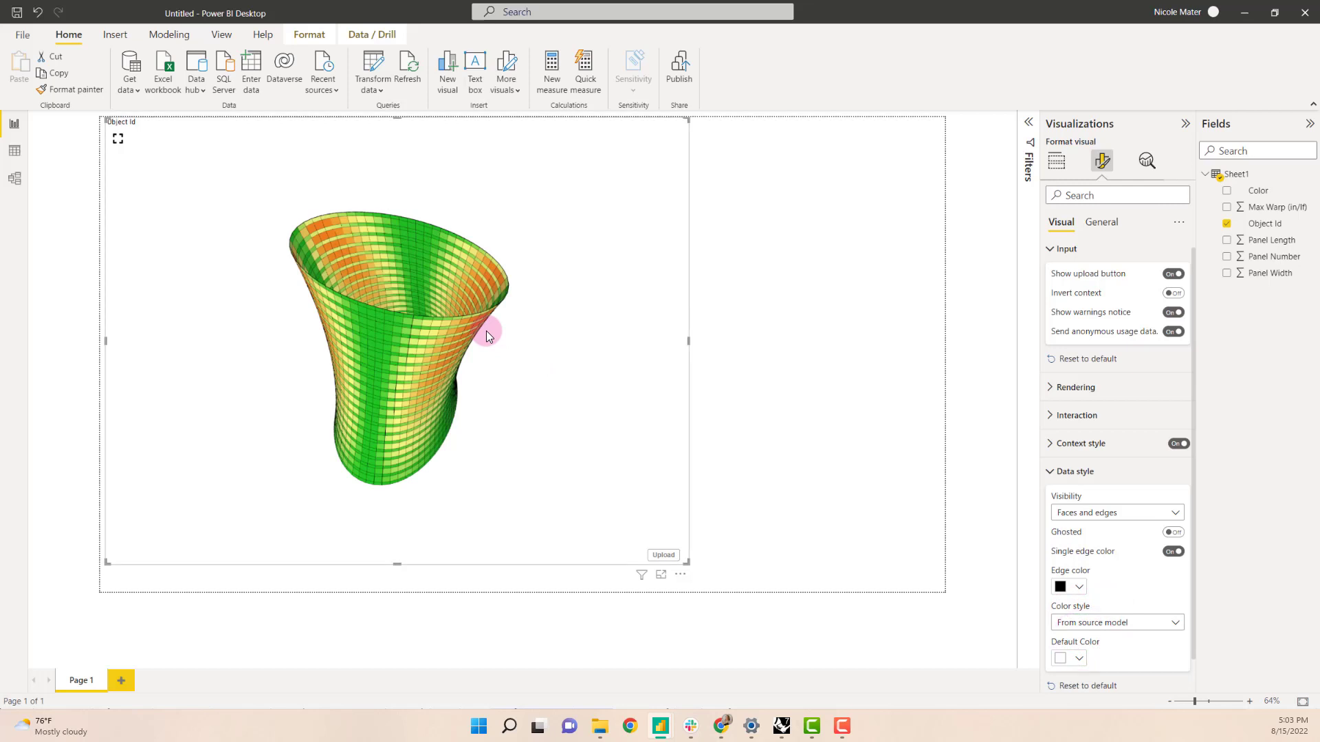
click(677, 534)
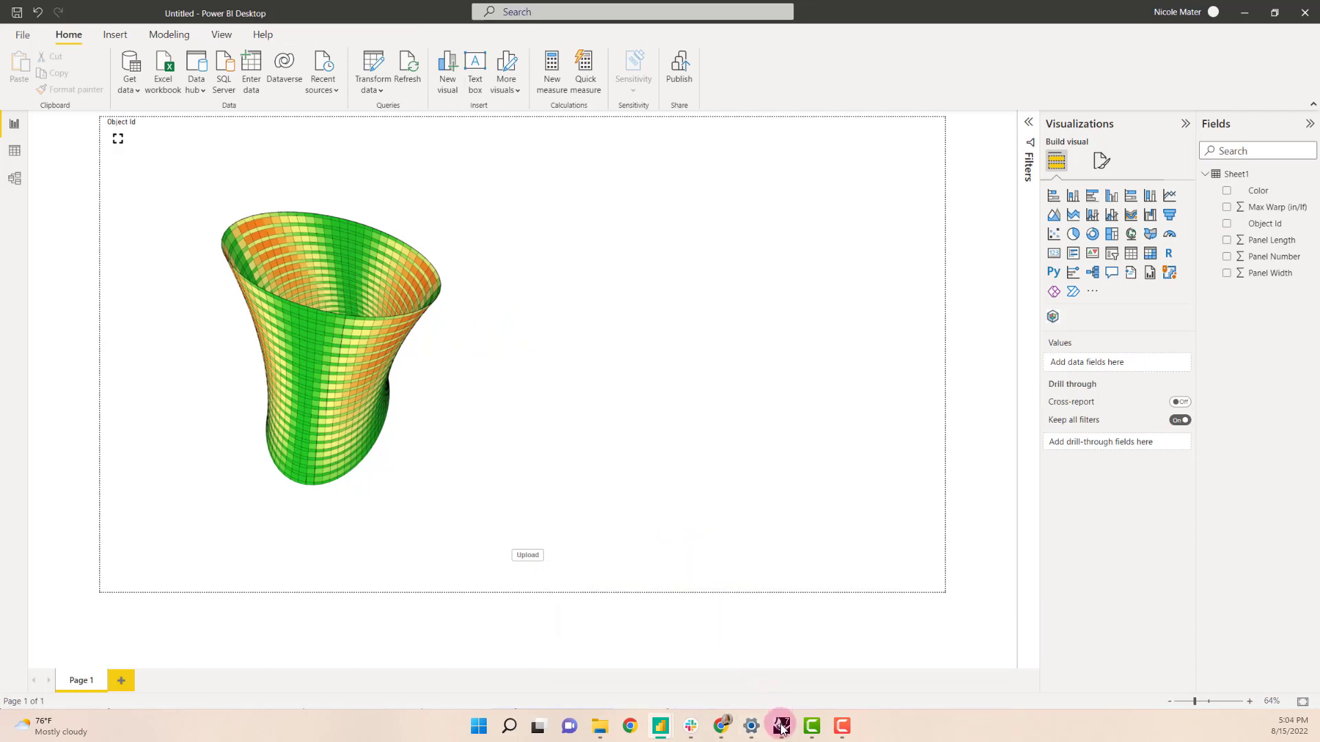
Window-select all 2340 panel surfaces and export them to a SQLite .db file, saving the model first
mouse_move(781, 727)
click(690, 666)
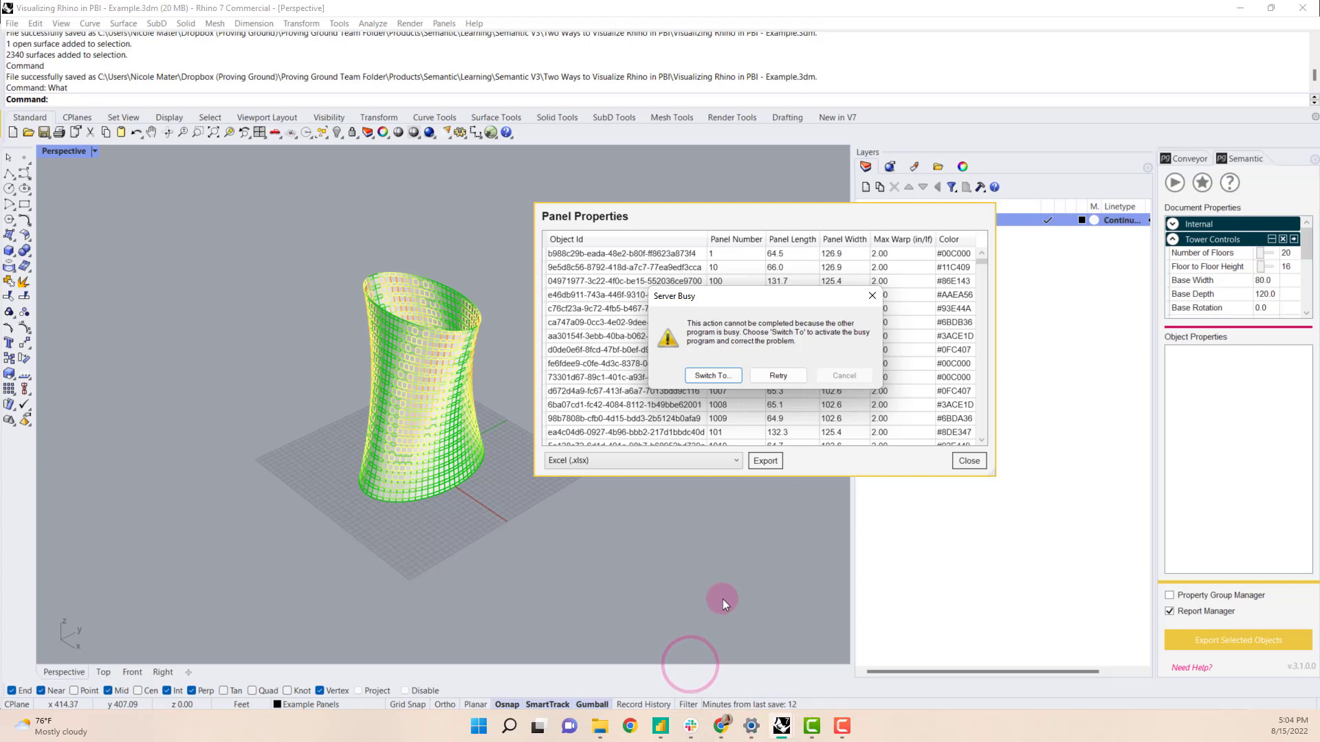
click(871, 295)
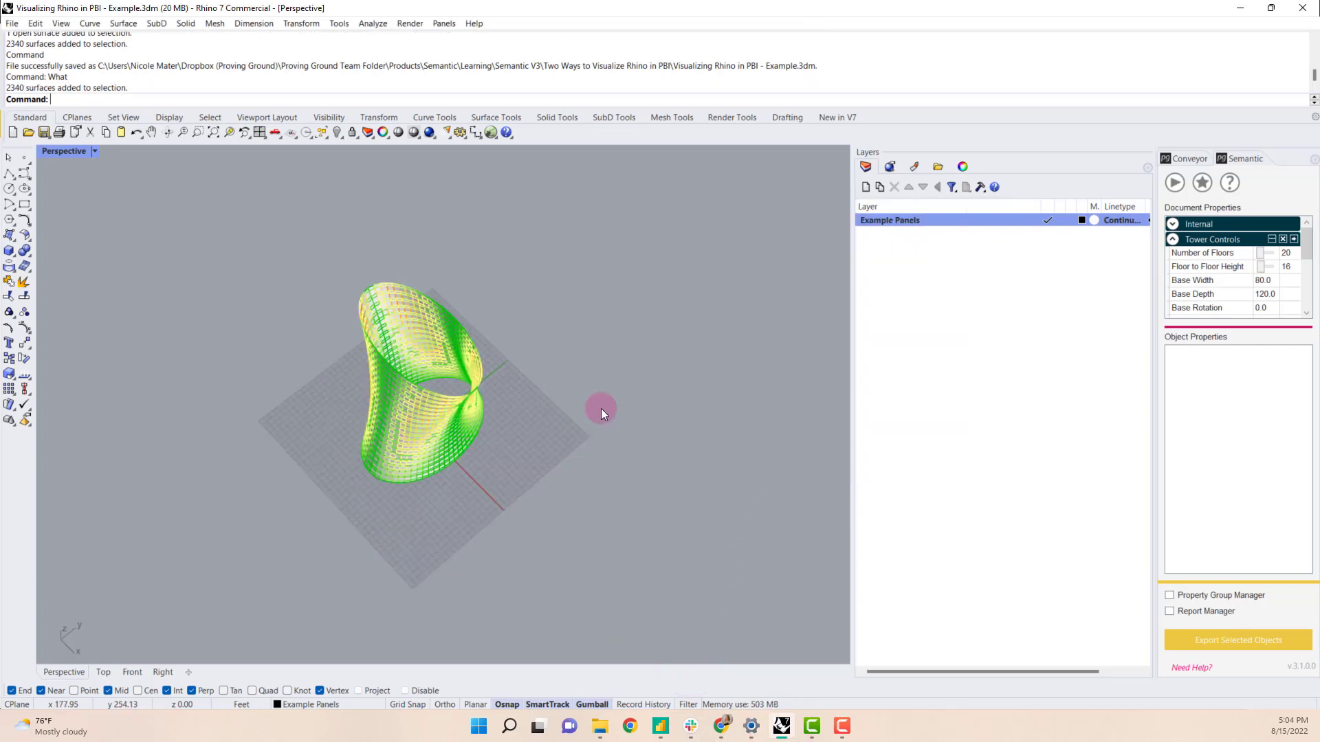
drag(303, 264, 517, 508)
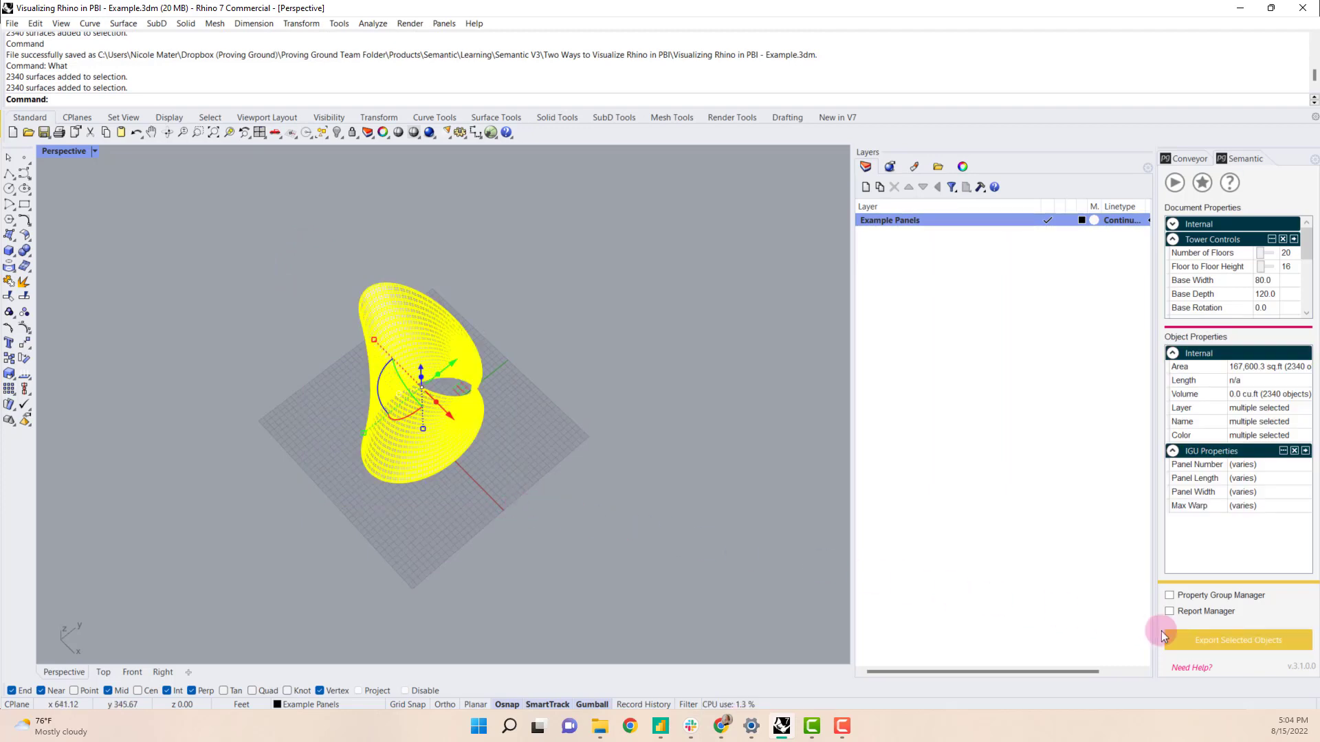
click(1217, 642)
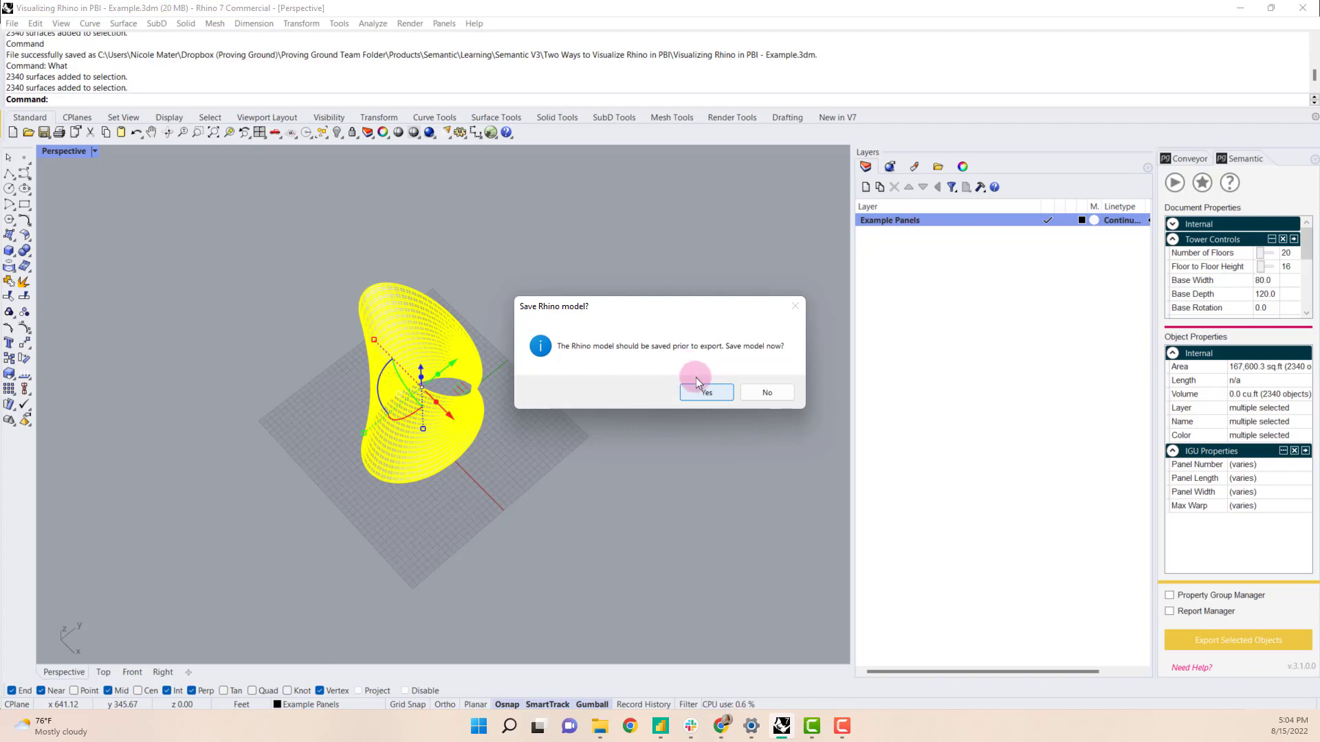
click(707, 394)
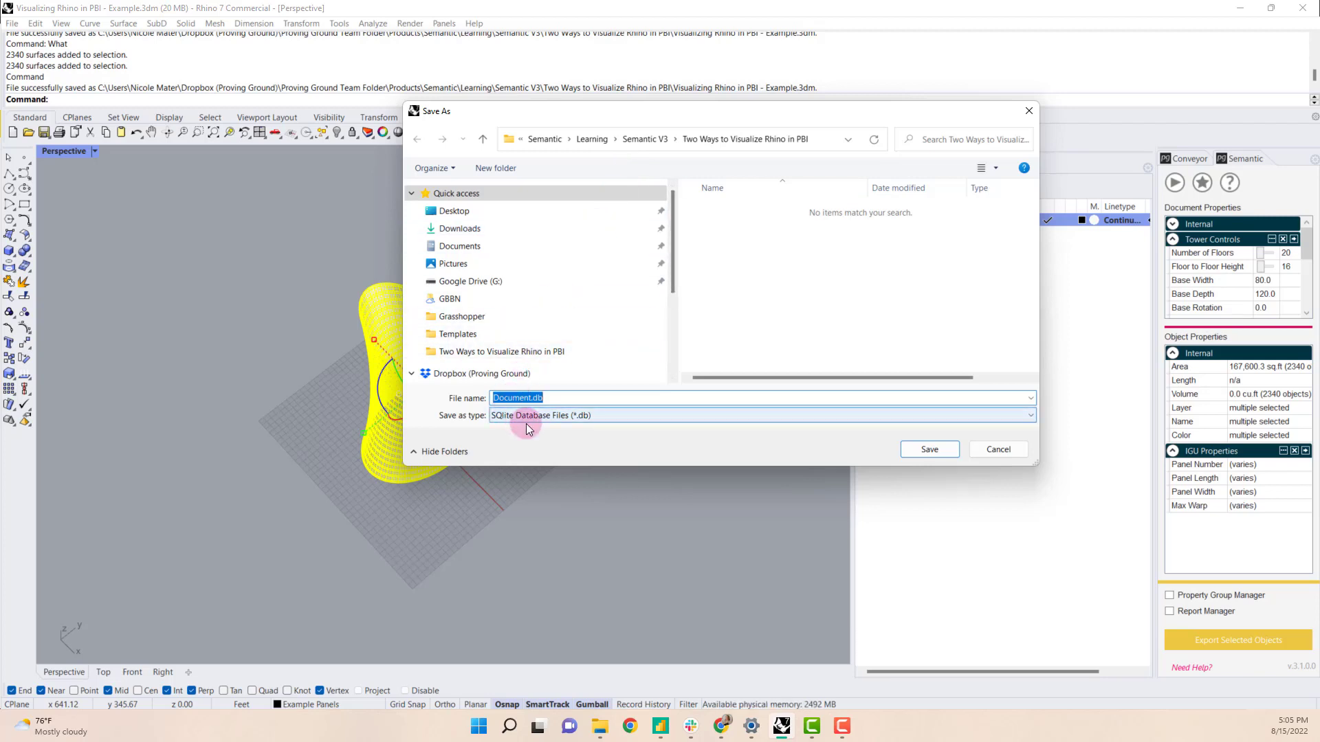
text(Exa)
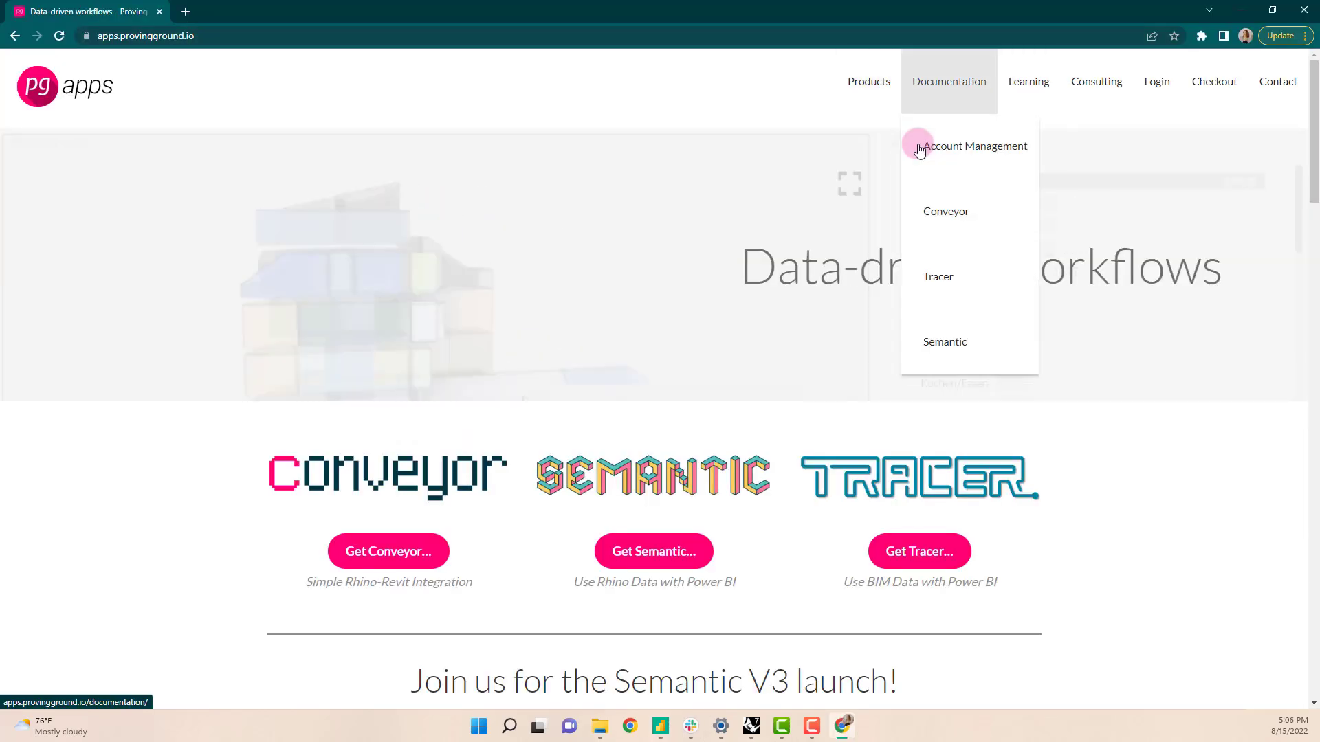
click(953, 351)
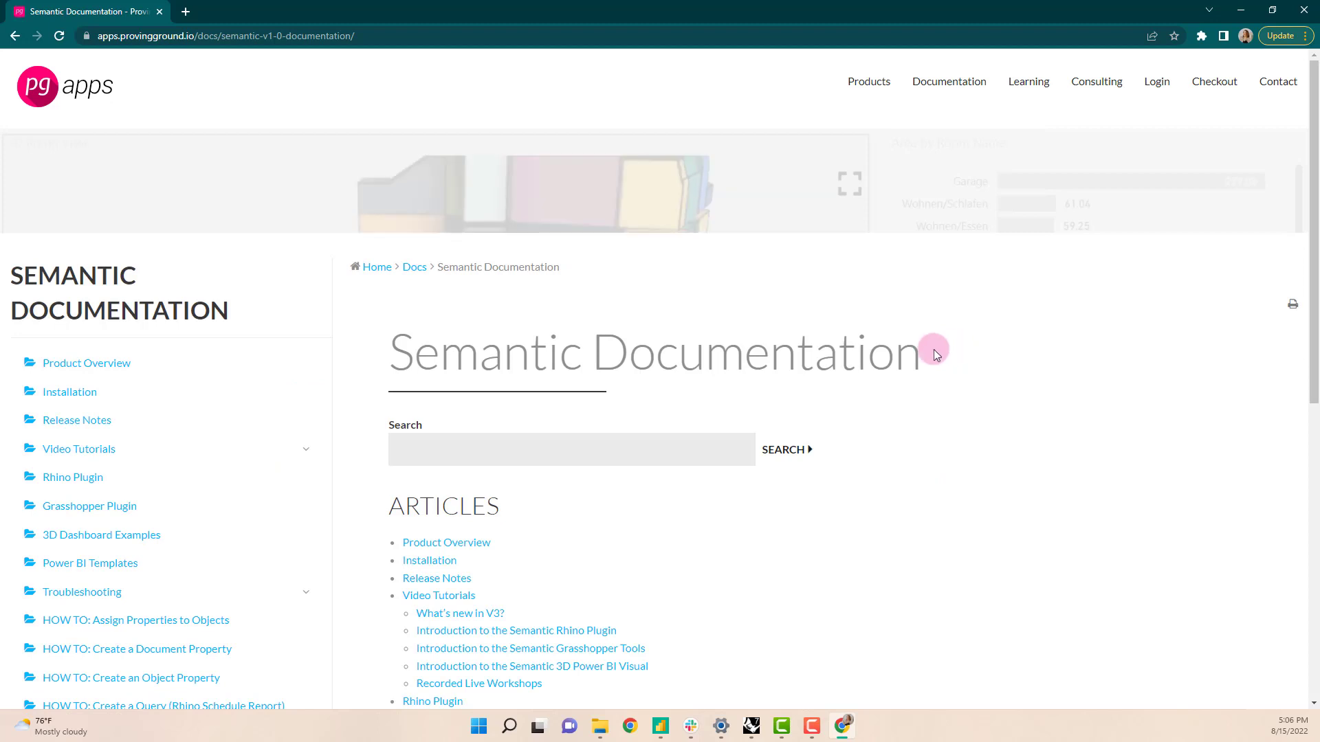
click(78, 575)
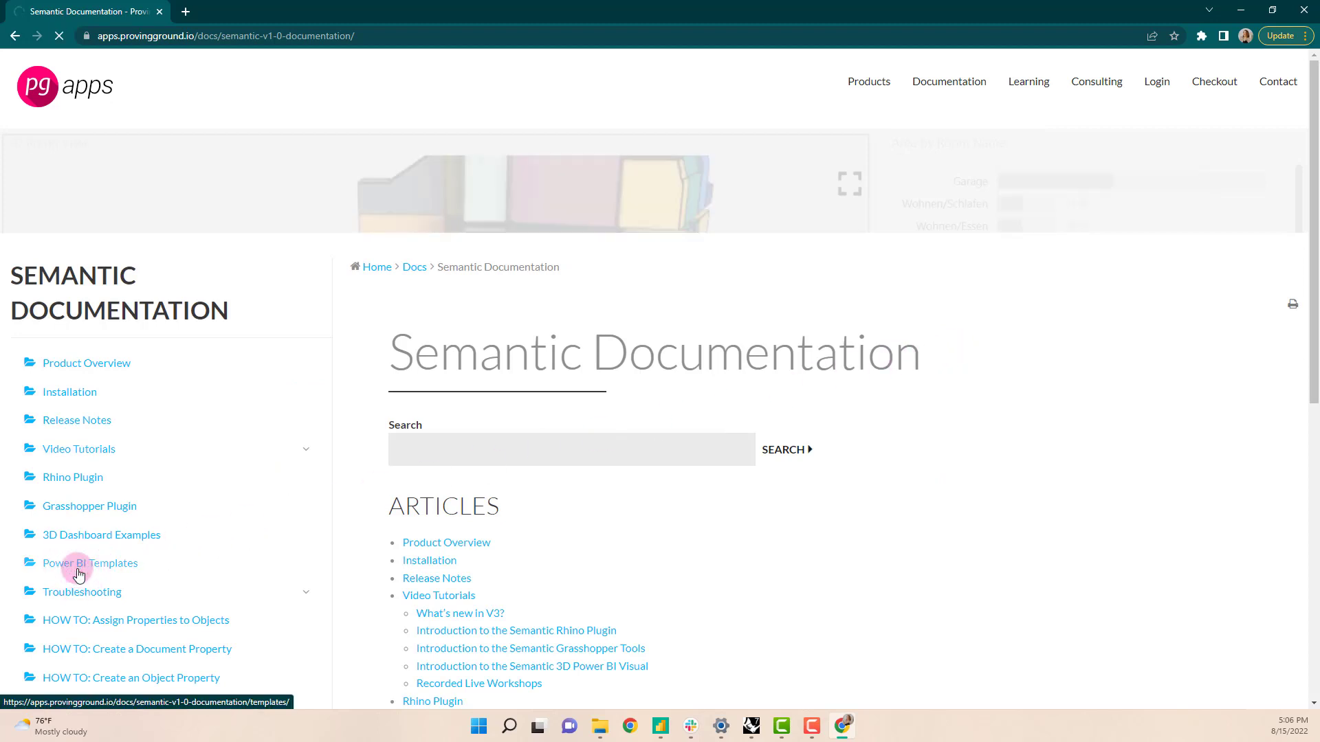
scroll(78, 574, down, 5)
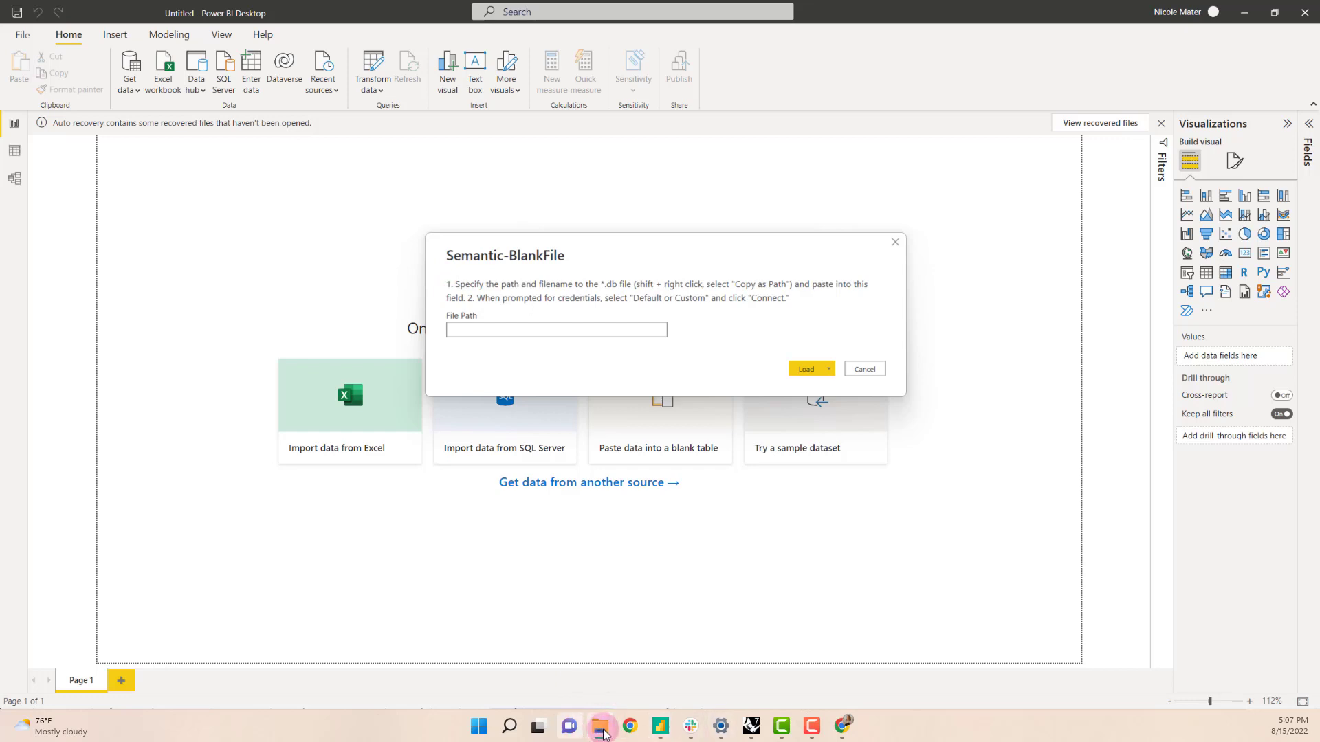
Copy the full path of Example Panels.db from its folder
click(602, 727)
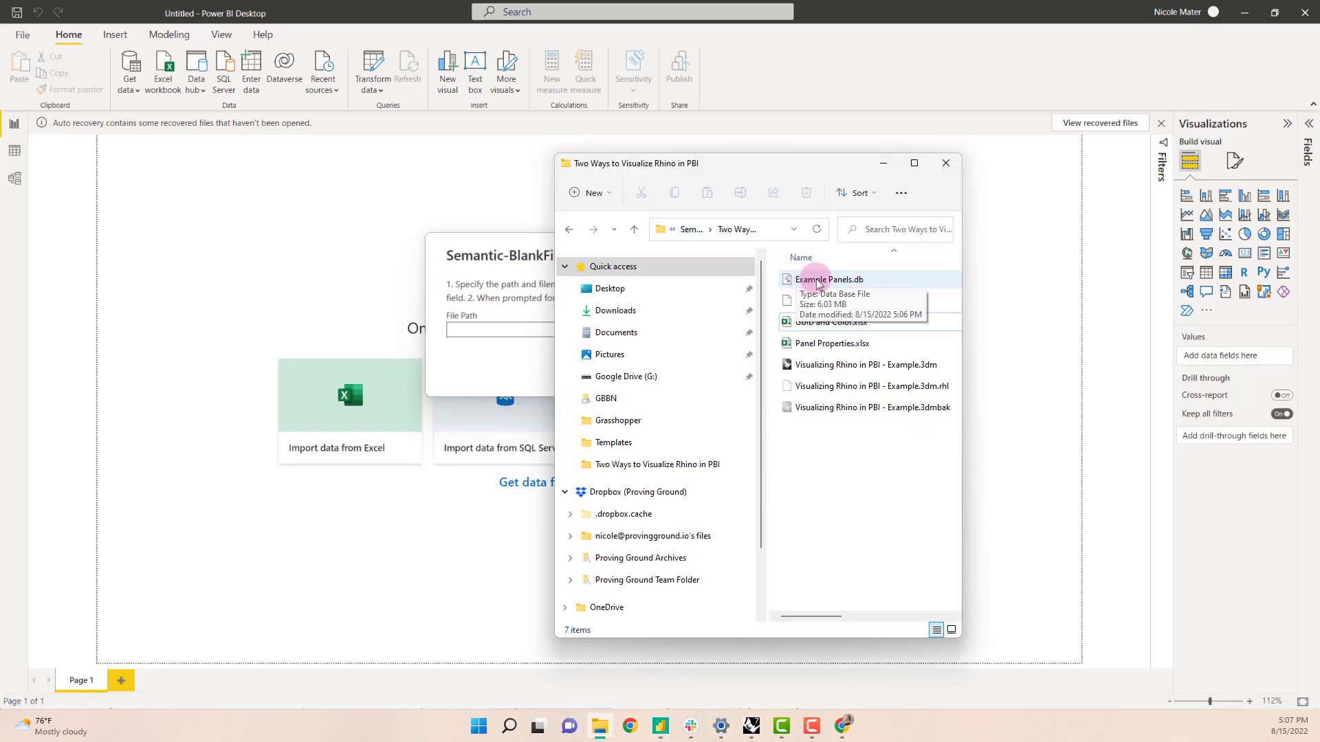
right_click(824, 284)
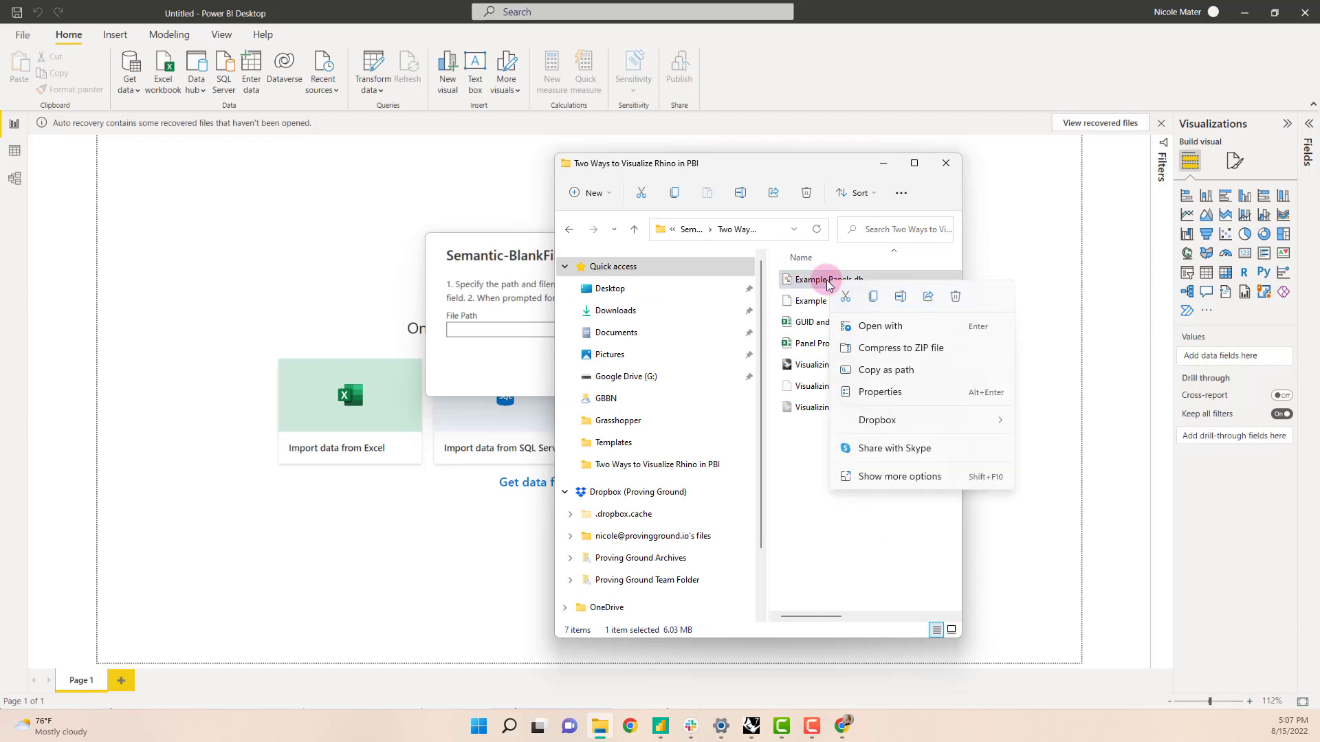
click(880, 370)
Paste the path into File Path, load the template and connect with default credentials
click(500, 328)
key(ctrl+v)
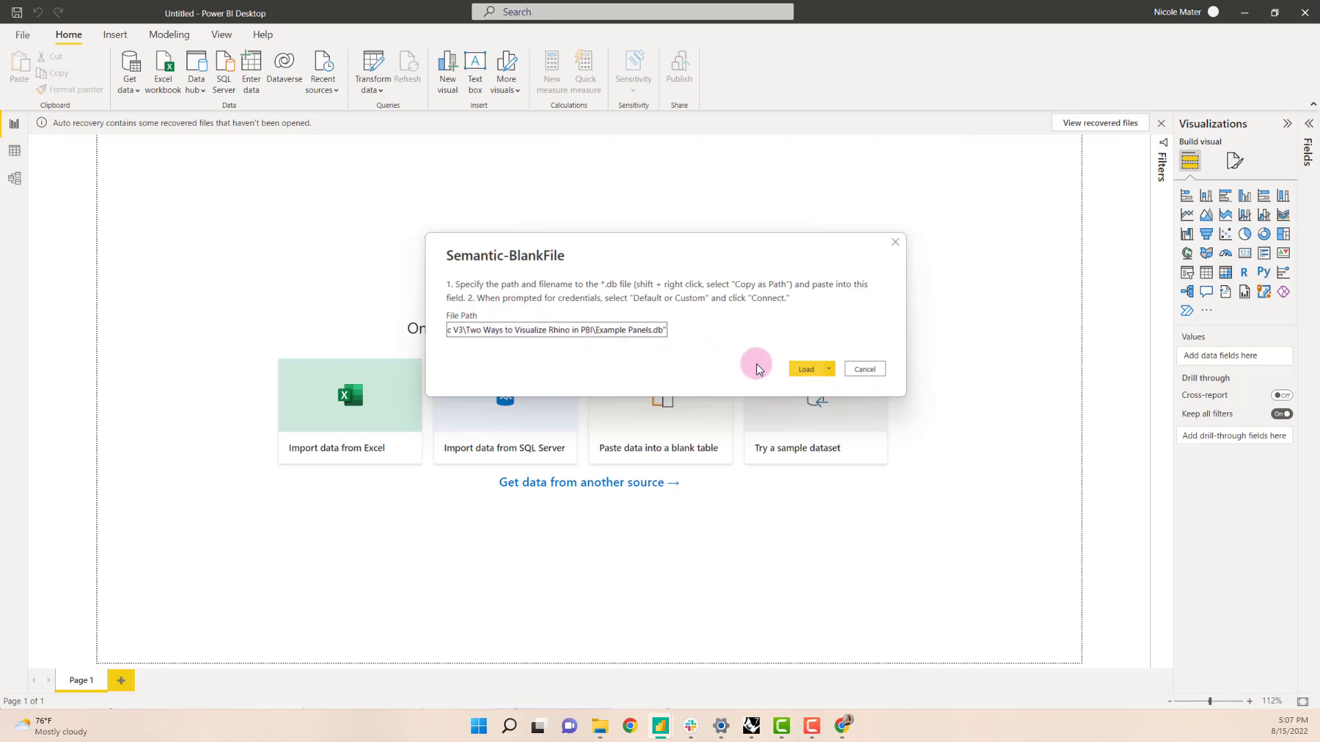
click(812, 372)
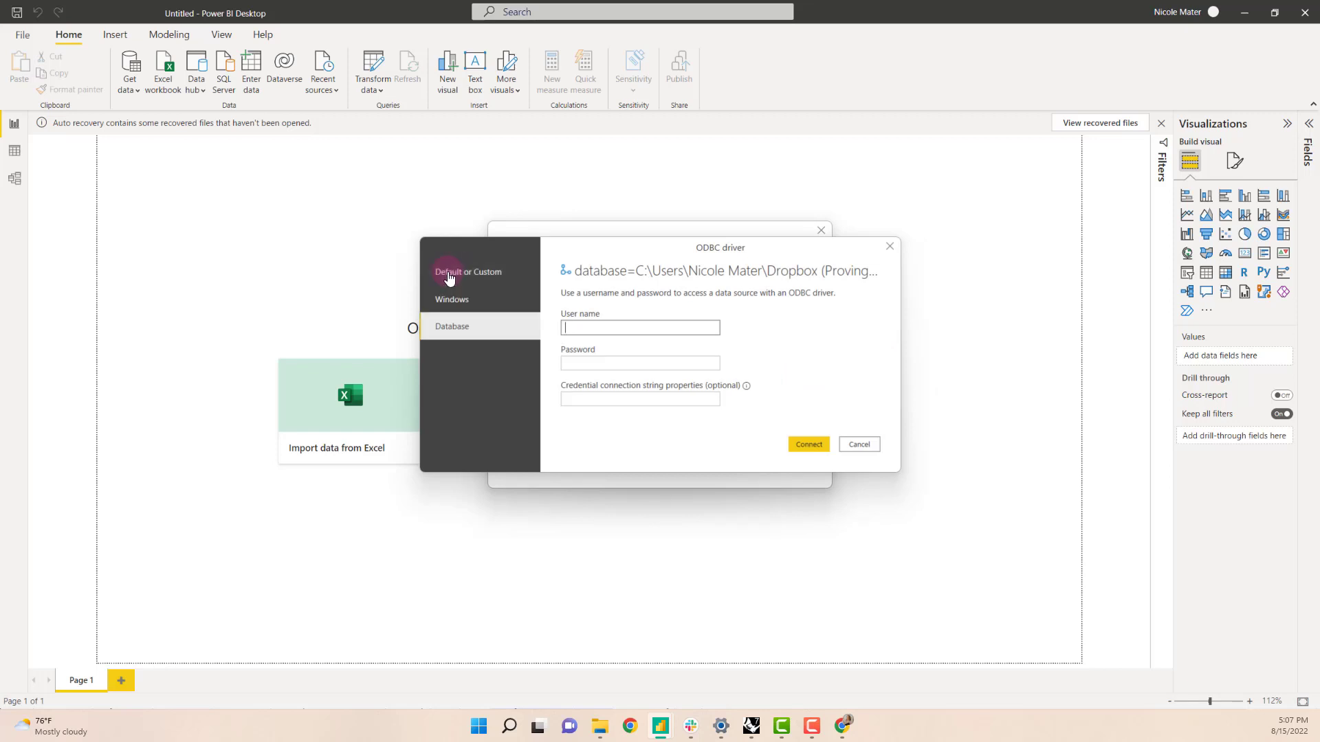
click(448, 274)
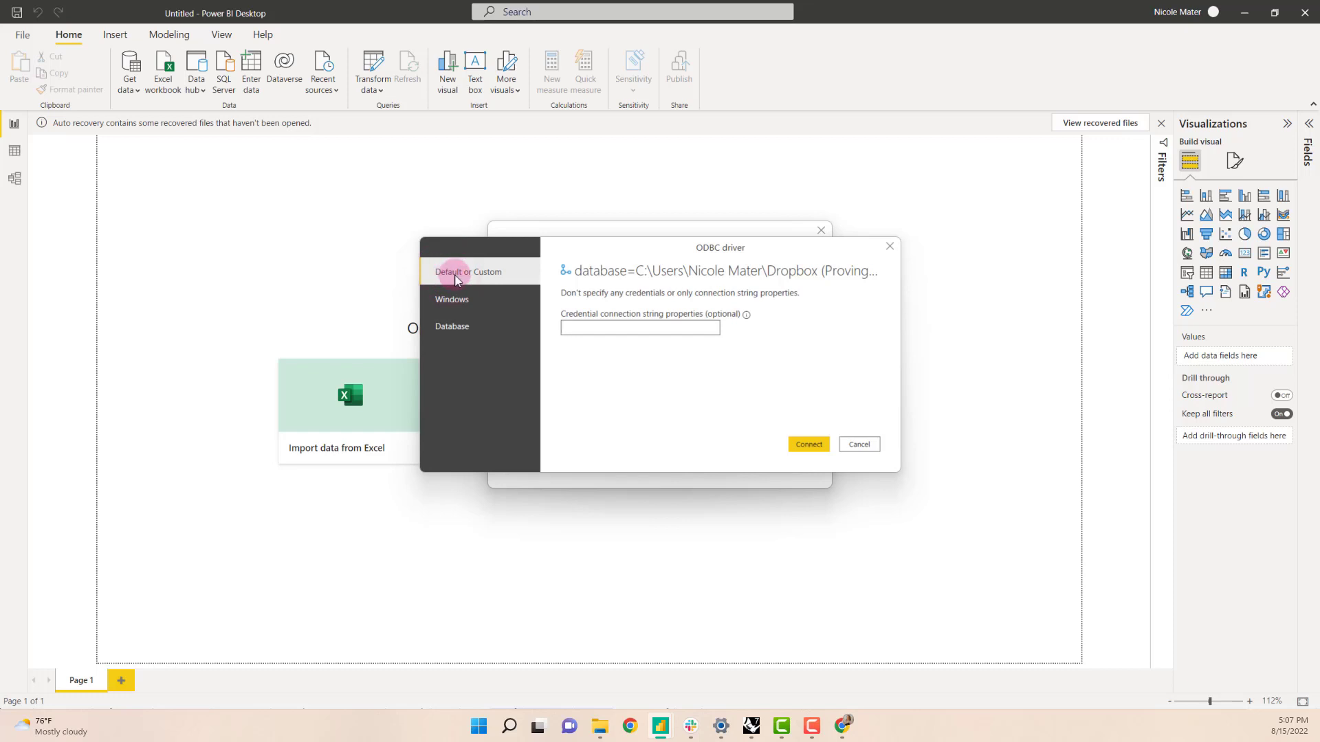
click(802, 444)
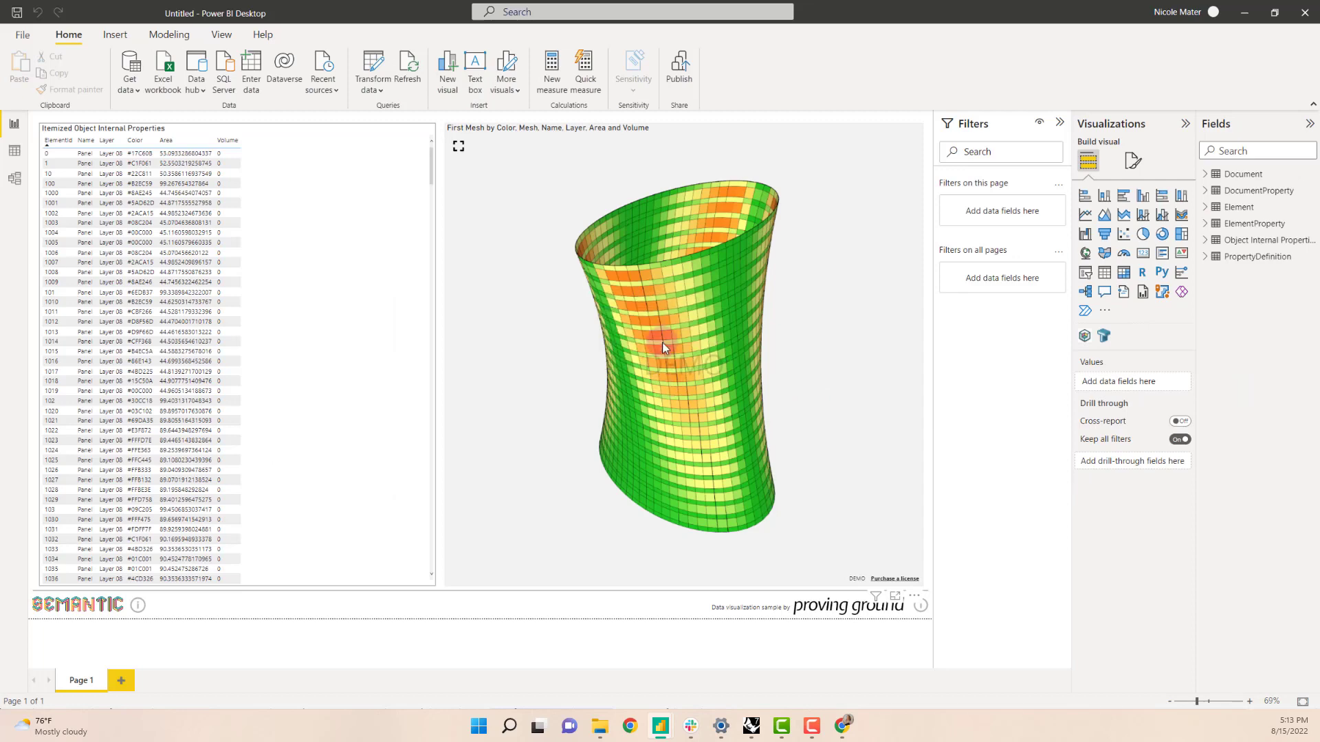
drag(661, 336, 718, 348)
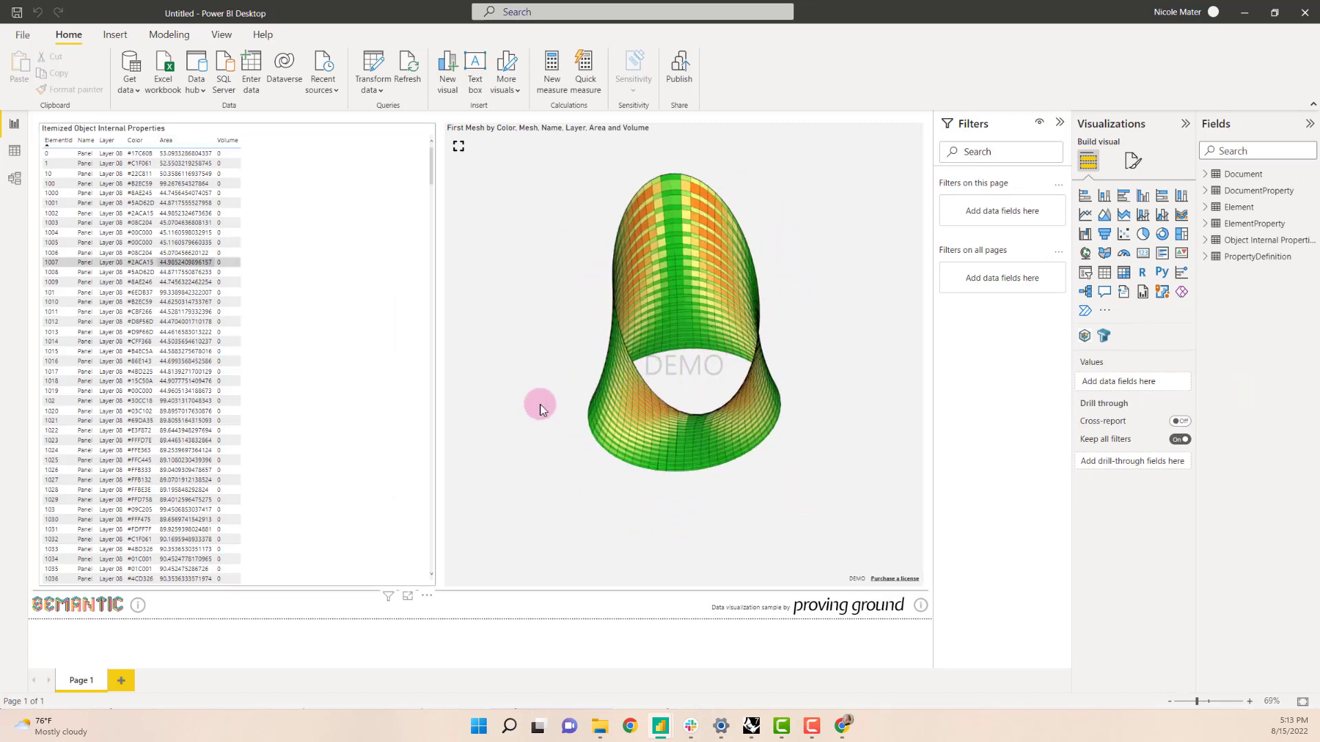
drag(598, 356, 830, 254)
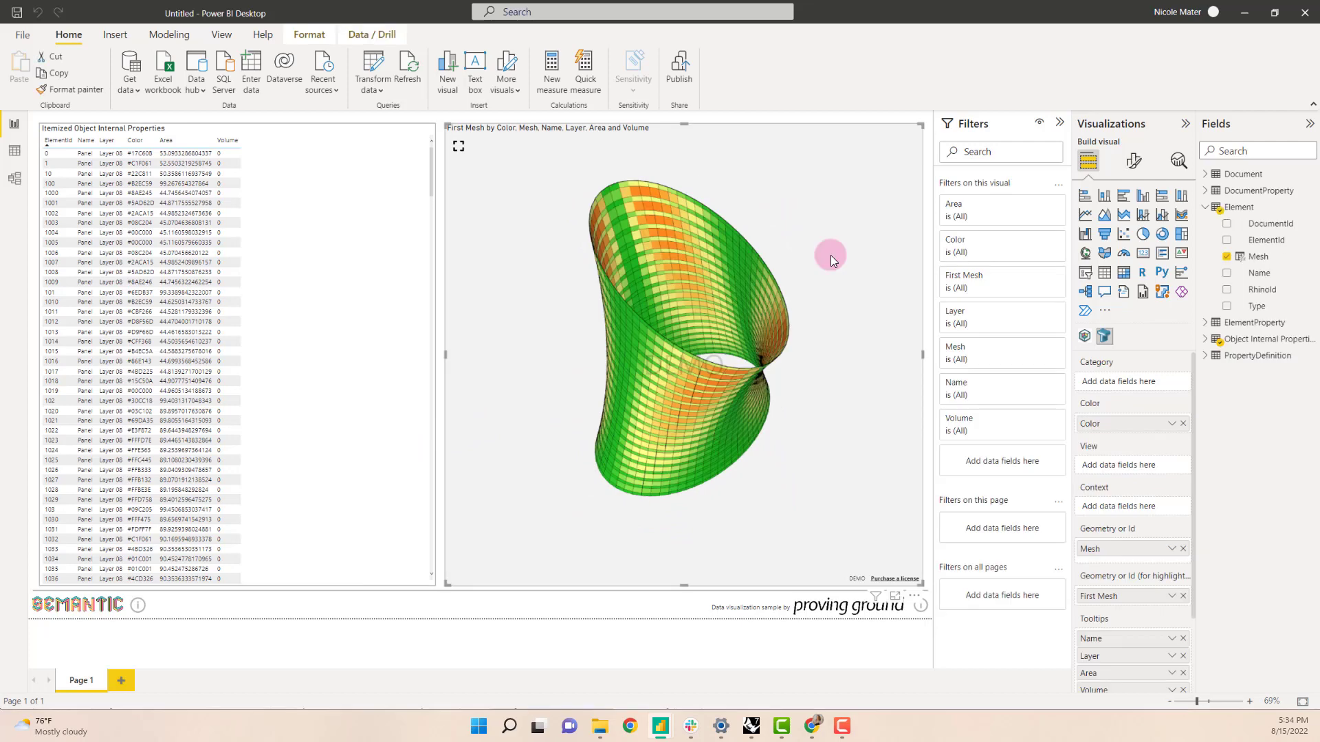